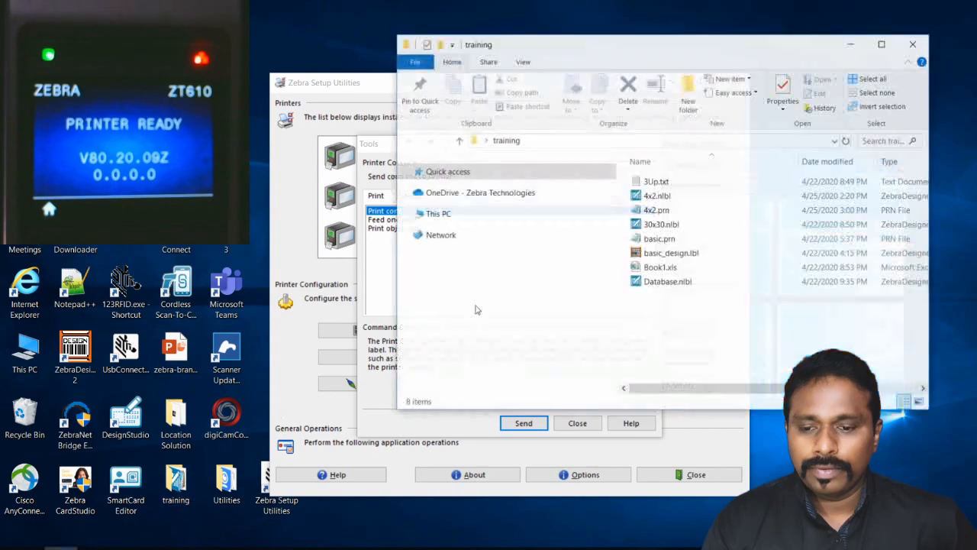
# - View the ZPL code of 4x2.prn in Notepad, then close Notepad and the training folder
pyautogui.doubleClick(657, 211)
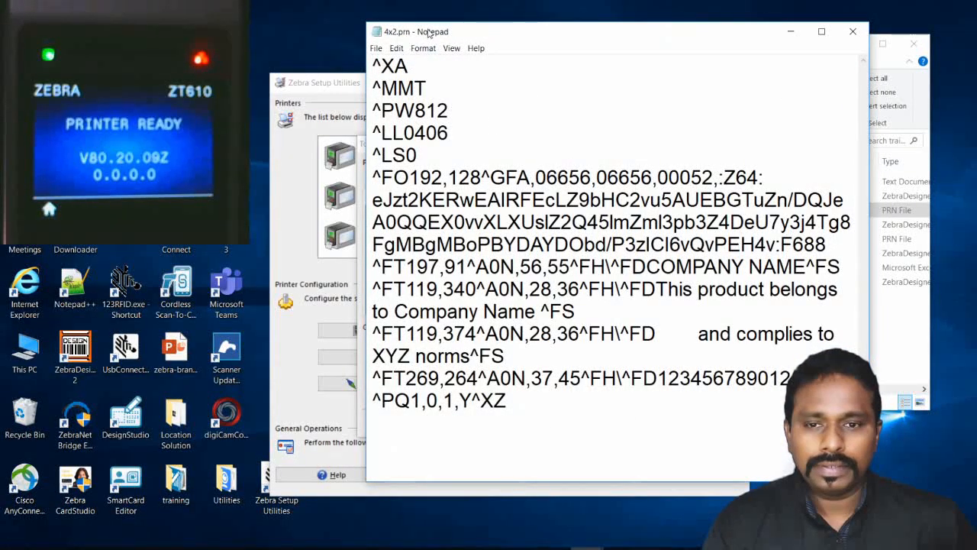
pyautogui.click(851, 35)
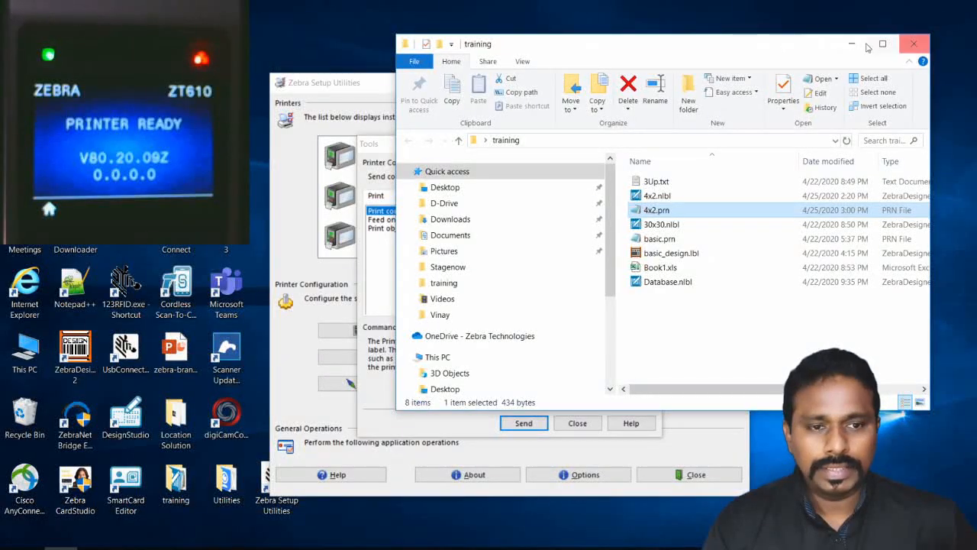
pyautogui.click(915, 43)
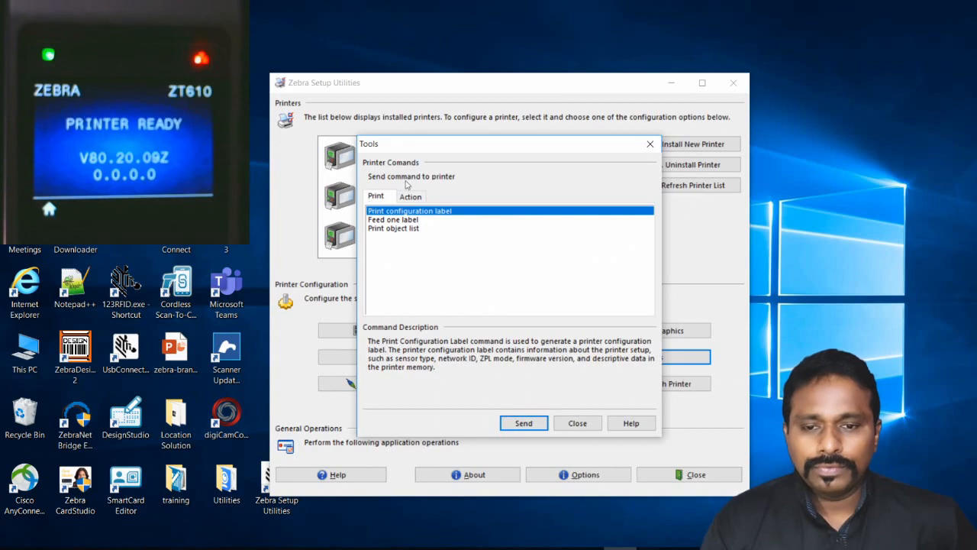
# - Reopen Printer Tools for the ZT610 printer with the Send file action selected
pyautogui.moveTo(426, 150); pyautogui.dragTo(519, 129)
pyautogui.click(743, 123)
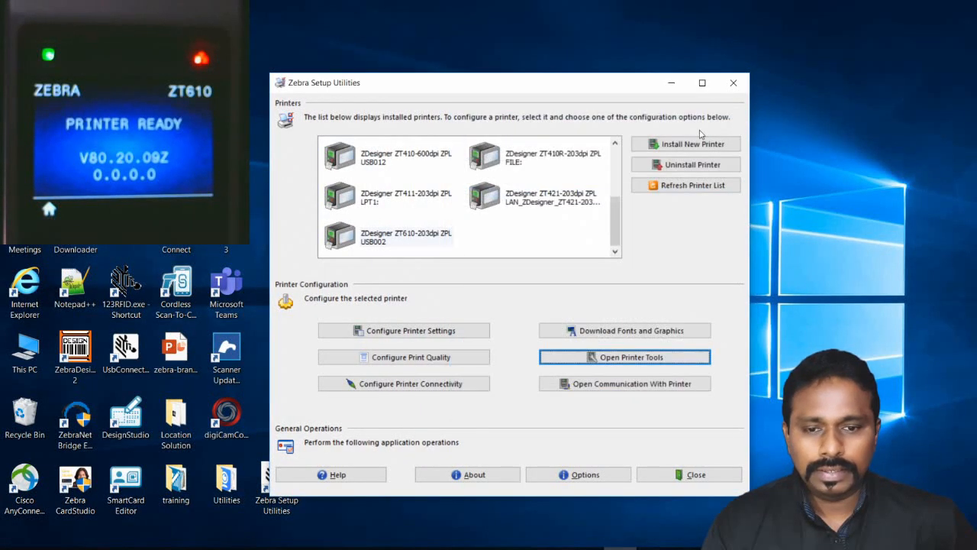
pyautogui.click(370, 240)
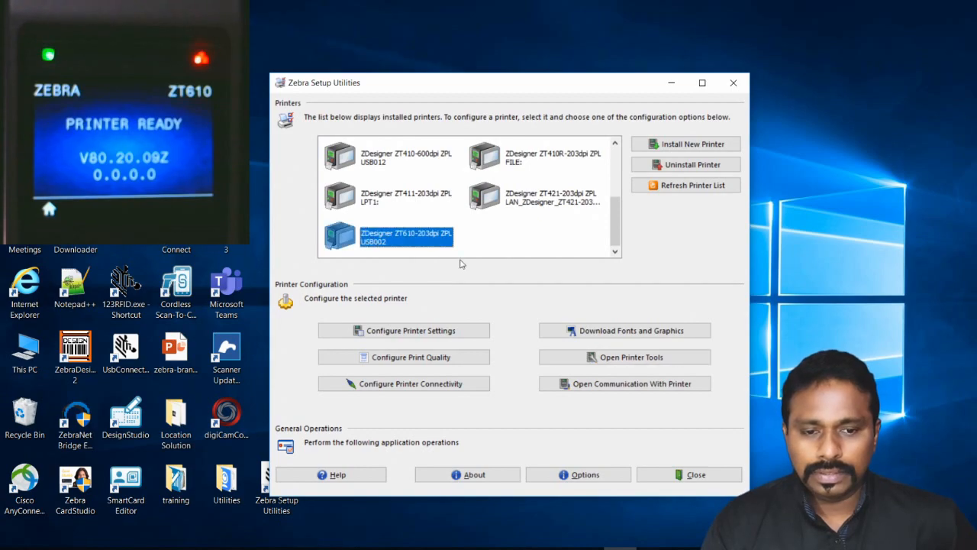
pyautogui.click(633, 359)
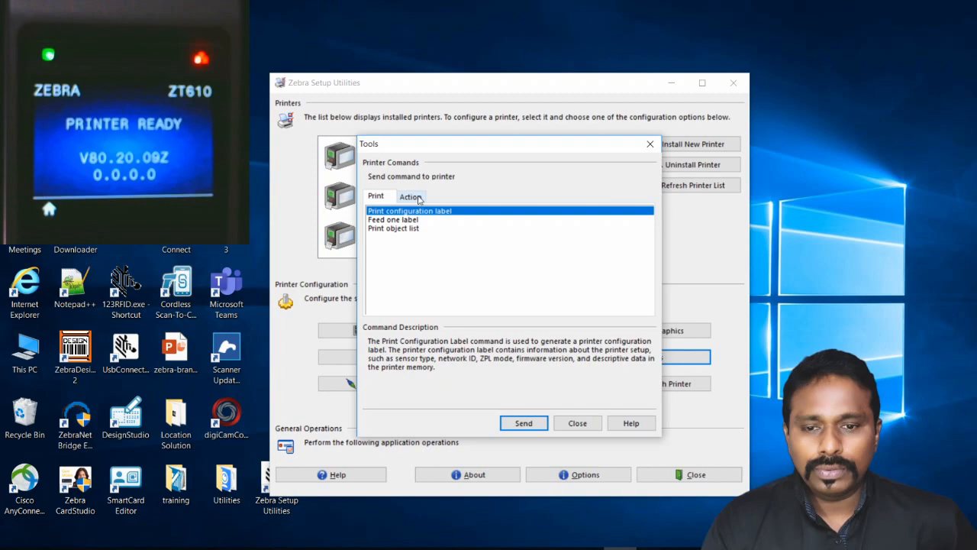
pyautogui.click(419, 200)
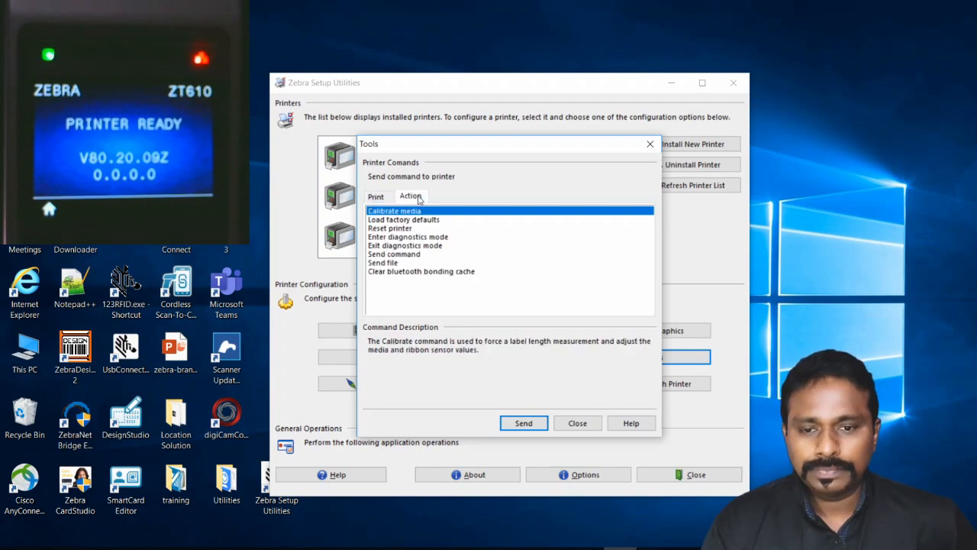
pyautogui.click(378, 263)
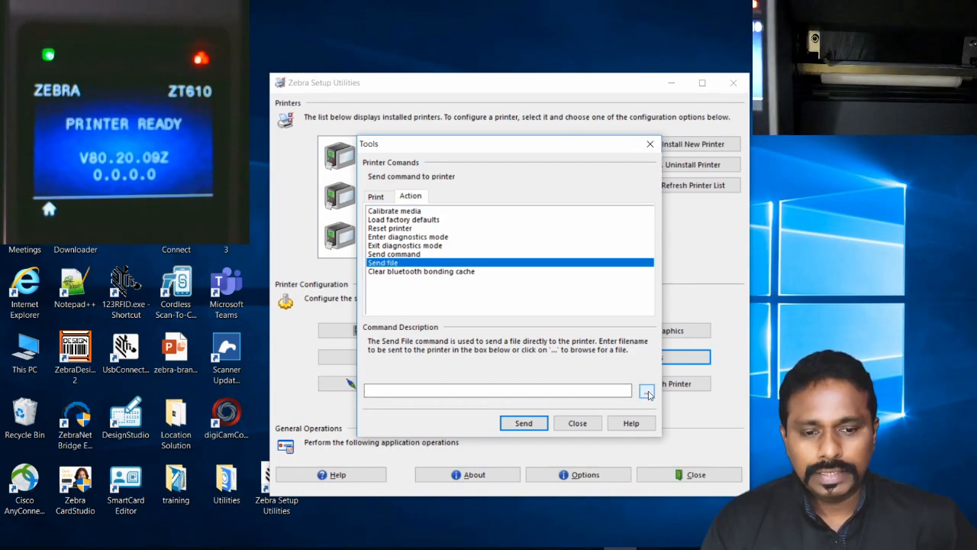
# - Send 4x2.prn to the ZT610 twice to print the label, then close Tools
pyautogui.click(647, 392)
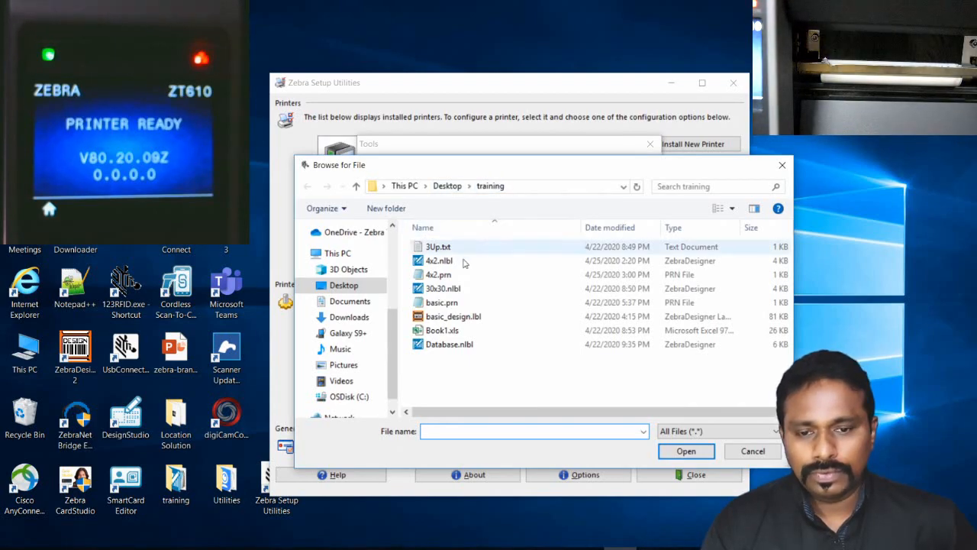
pyautogui.doubleClick(446, 277)
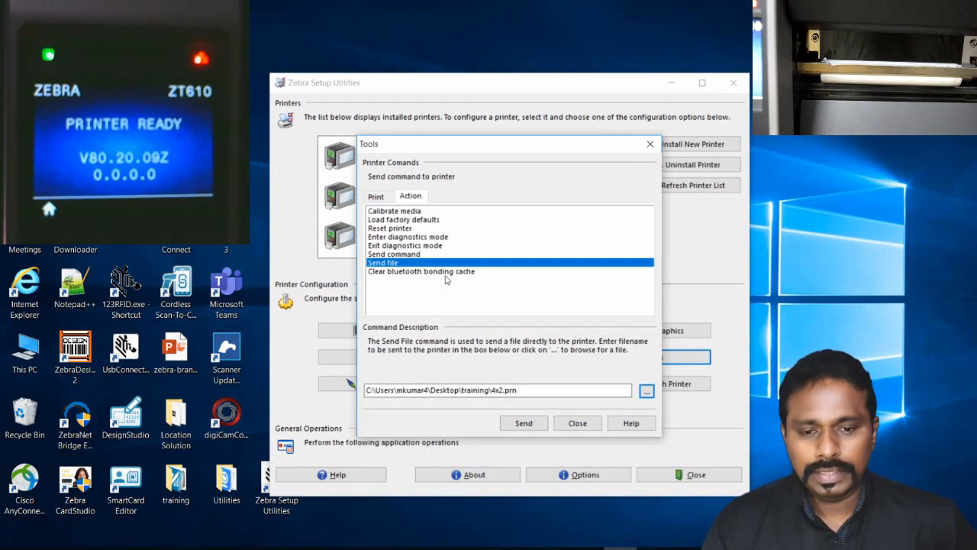
pyautogui.click(525, 426)
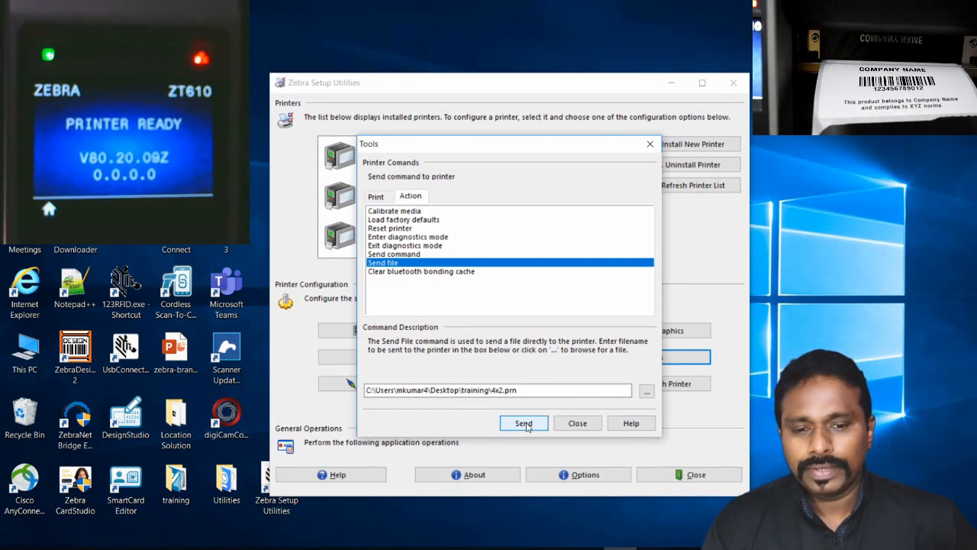
pyautogui.click(526, 425)
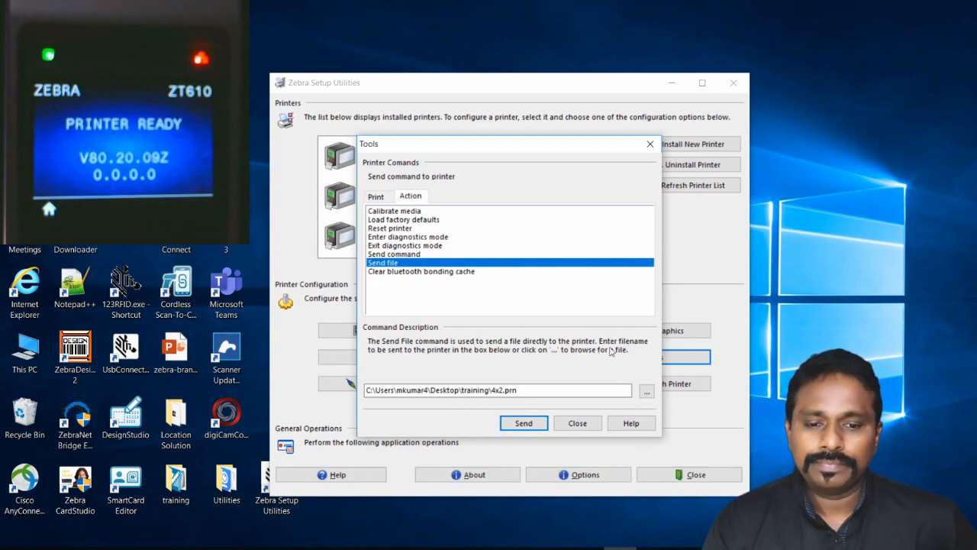
pyautogui.click(578, 424)
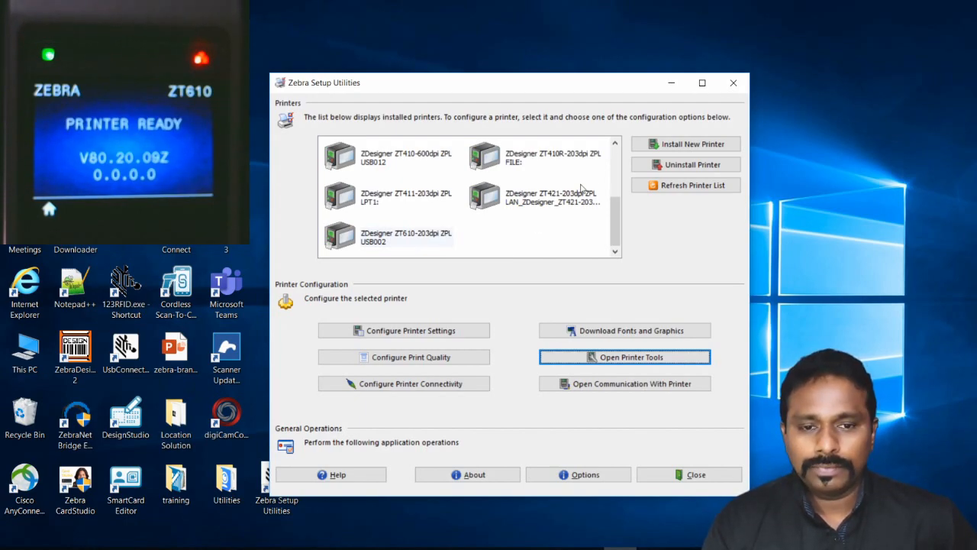
# - Open Printer Tools for the ZDesigner ZD500R-203dpi ZPL printer at the top of the list
pyautogui.click(615, 143)
pyautogui.click(615, 143)
pyautogui.click(615, 143)
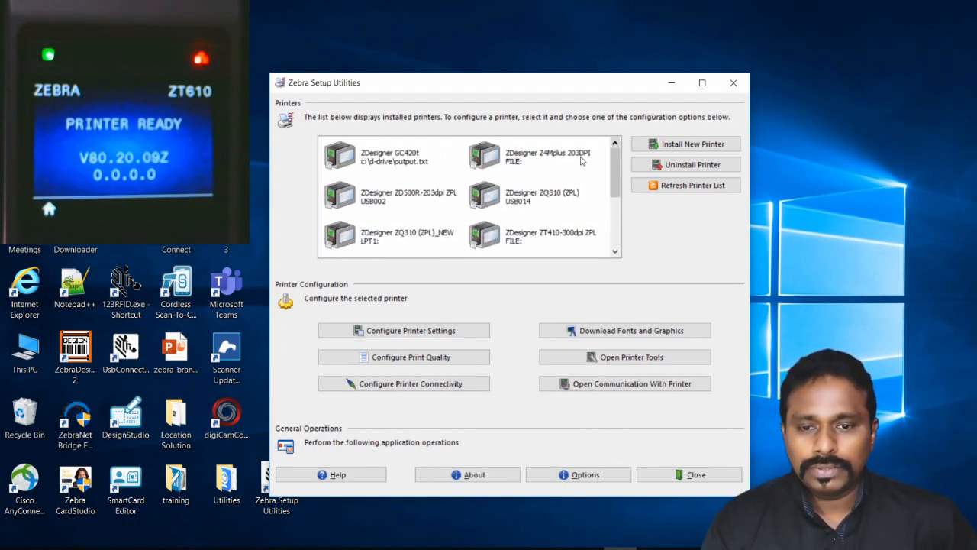
pyautogui.click(384, 200)
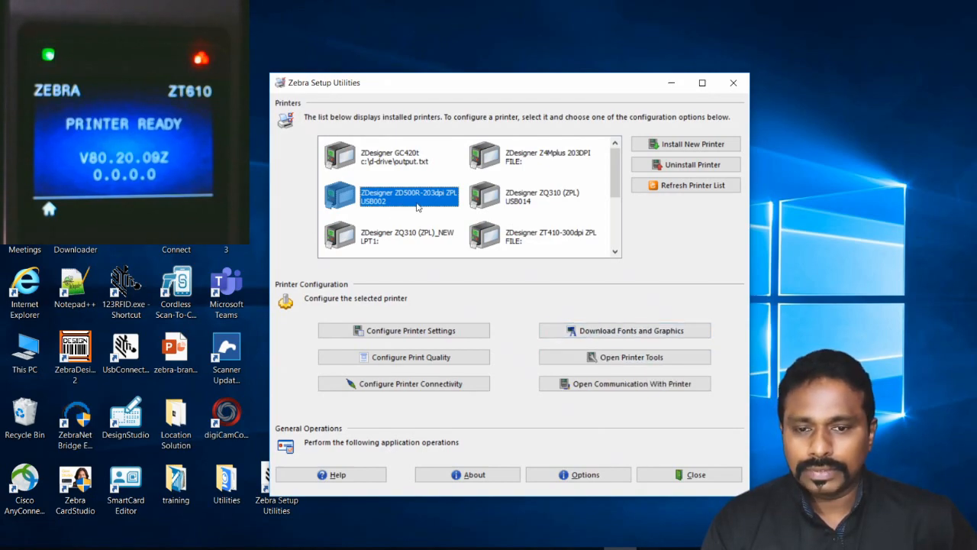
pyautogui.click(629, 358)
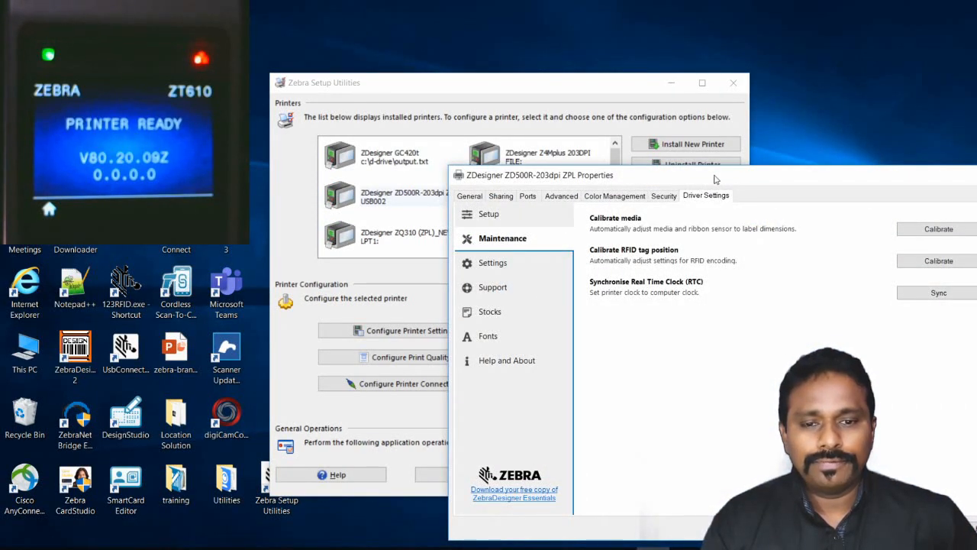
# - Review the ZD500R Settings page and file browser, then close Properties without changes
pyautogui.moveTo(718, 178); pyautogui.dragTo(633, 91)
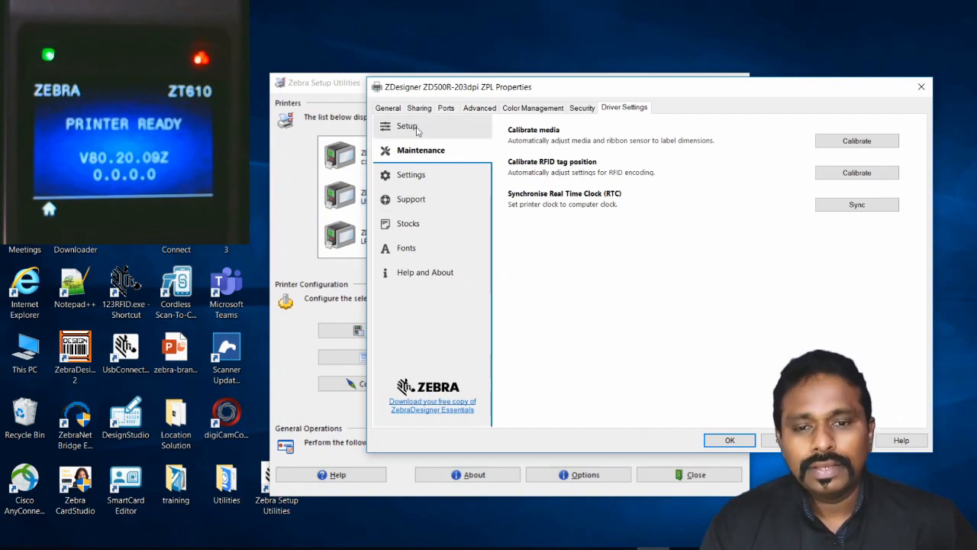
pyautogui.click(411, 177)
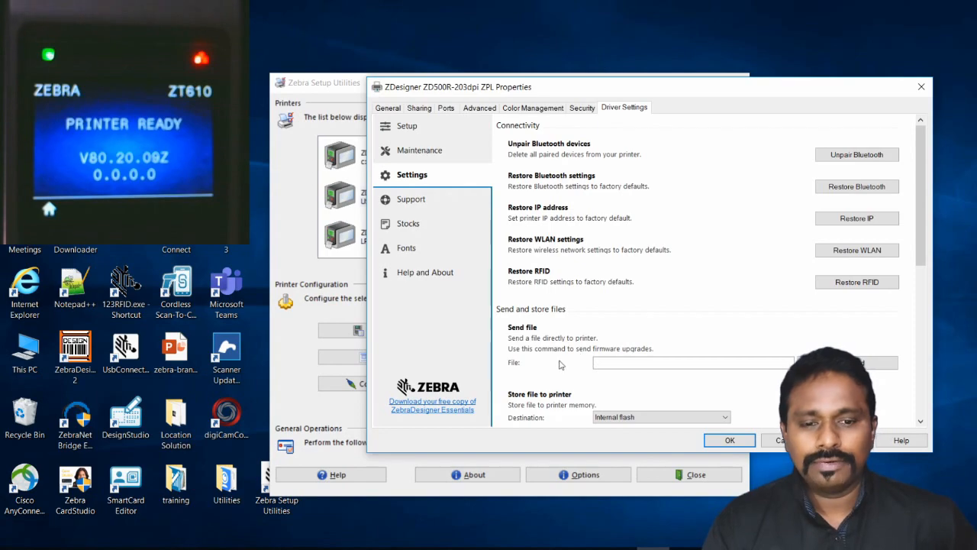
pyautogui.click(623, 371)
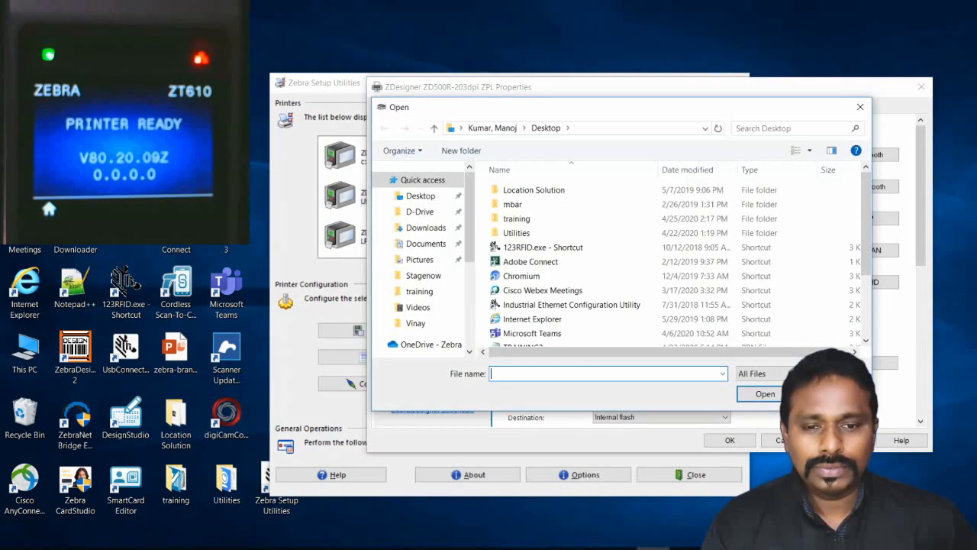
pyautogui.click(830, 394)
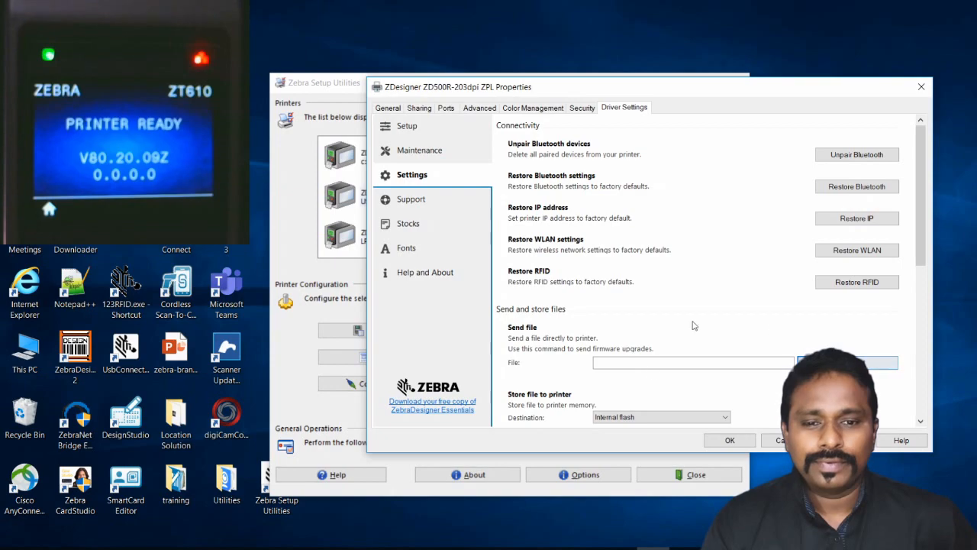
pyautogui.click(730, 441)
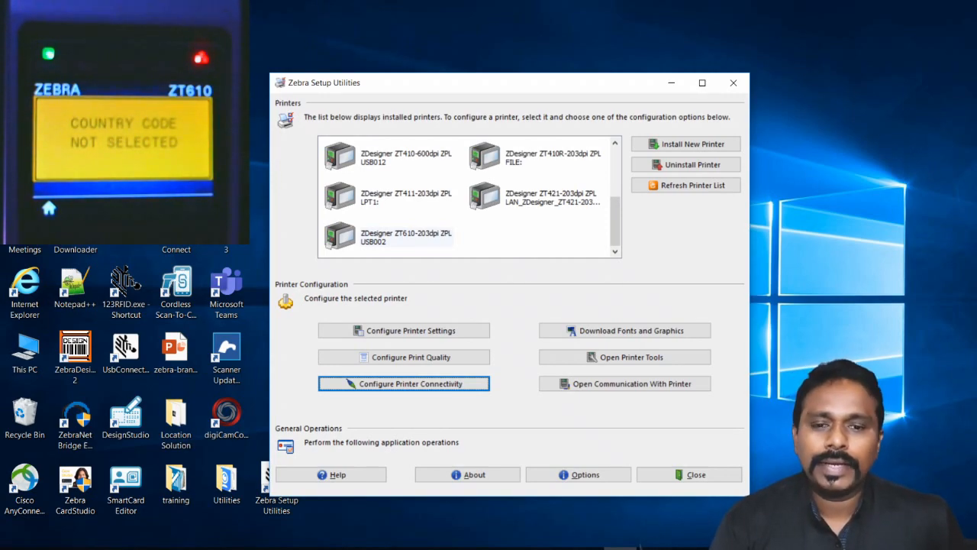
# - Launch Configure Printer Connectivity for the ZDesigner ZT610 printer
pyautogui.click(372, 242)
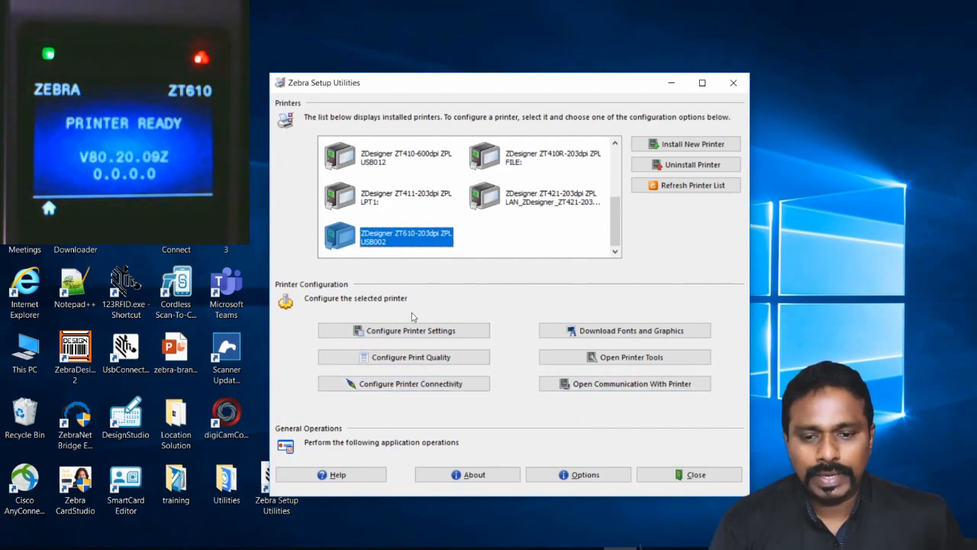
pyautogui.click(410, 387)
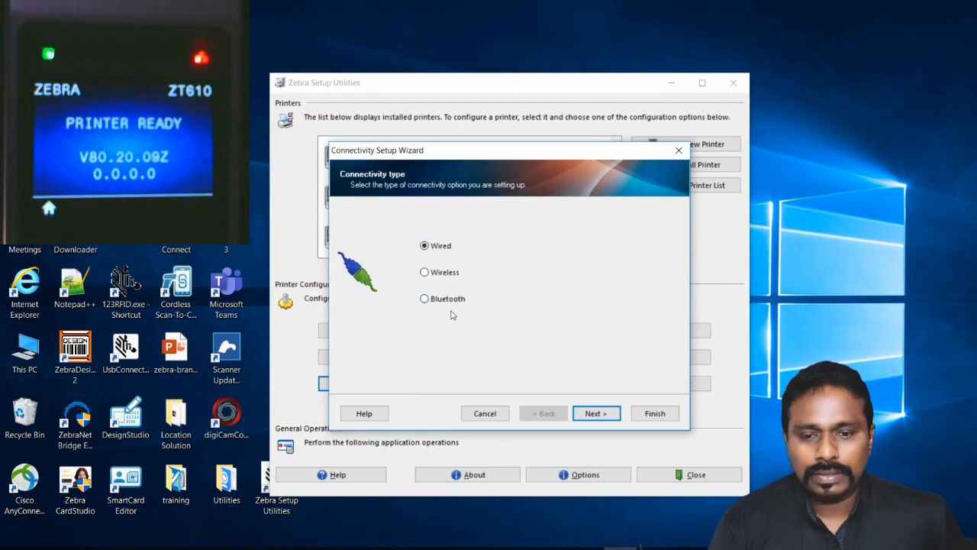
# - Choose Wireless and Static IP in the wizard, then bring the wireless parameters note forward
pyautogui.click(430, 279)
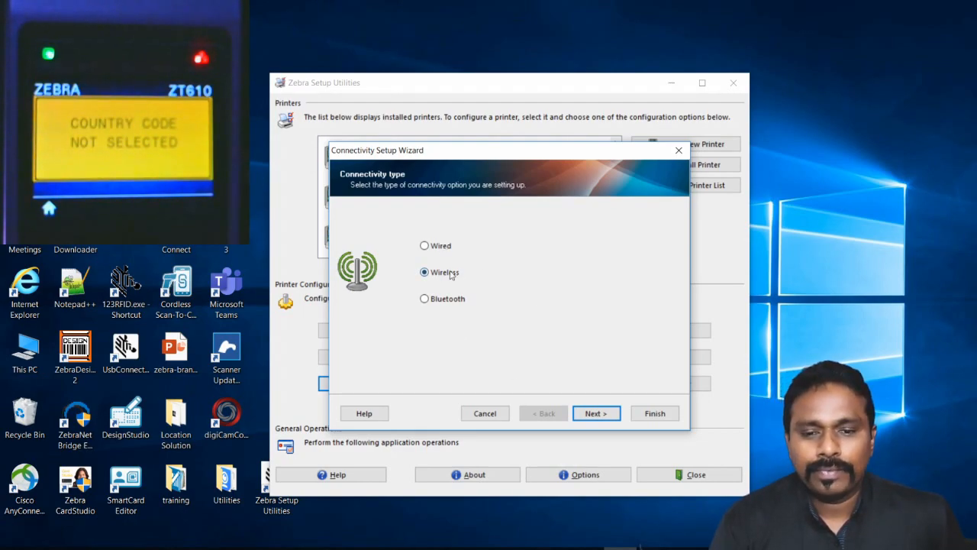
pyautogui.click(600, 416)
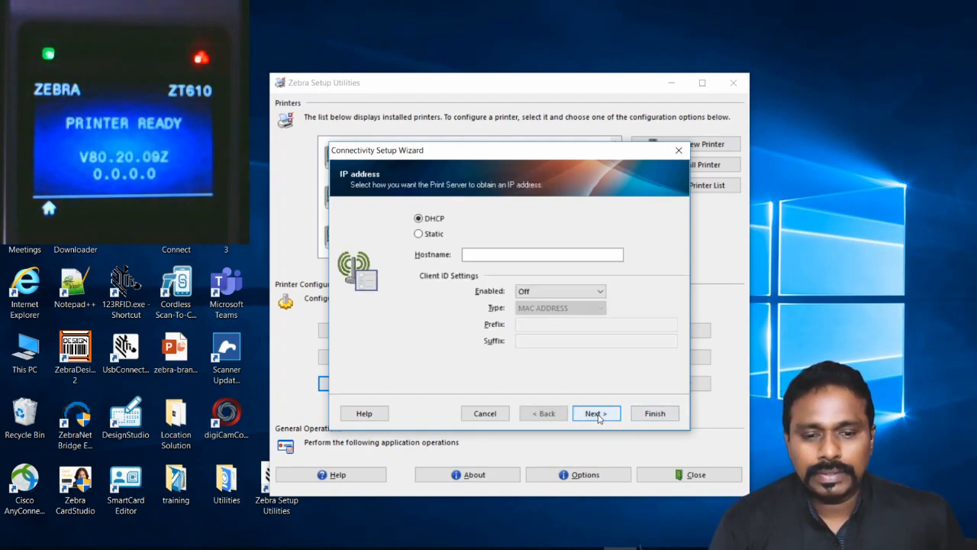
pyautogui.click(433, 236)
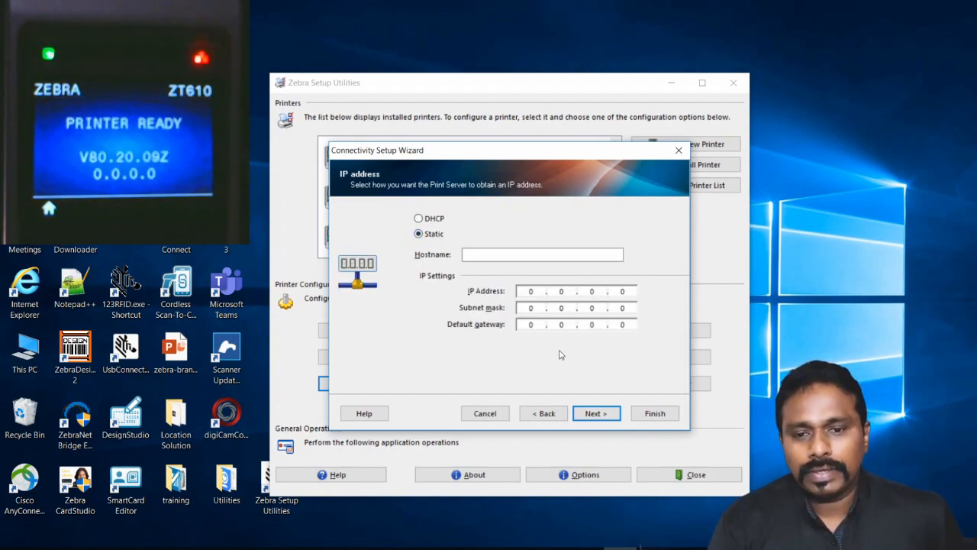
pyautogui.click(586, 548)
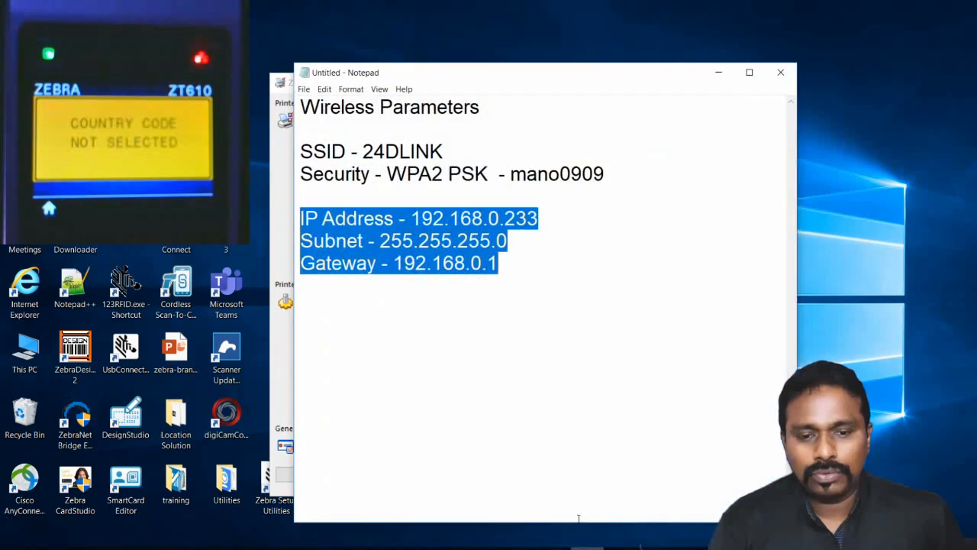
# - Review the SSID and IP lines in the wireless parameters note
pyautogui.click(555, 291)
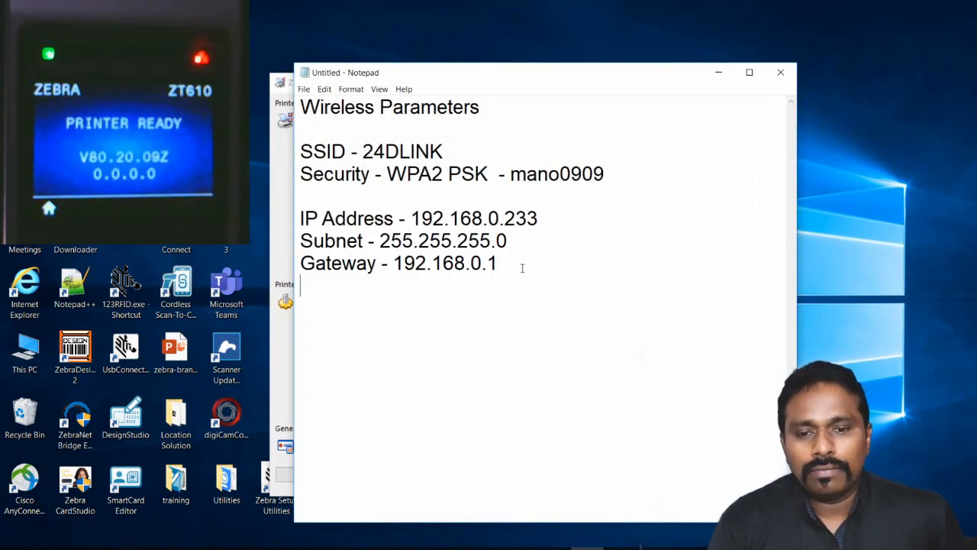
pyautogui.moveTo(300, 103); pyautogui.dragTo(607, 260)
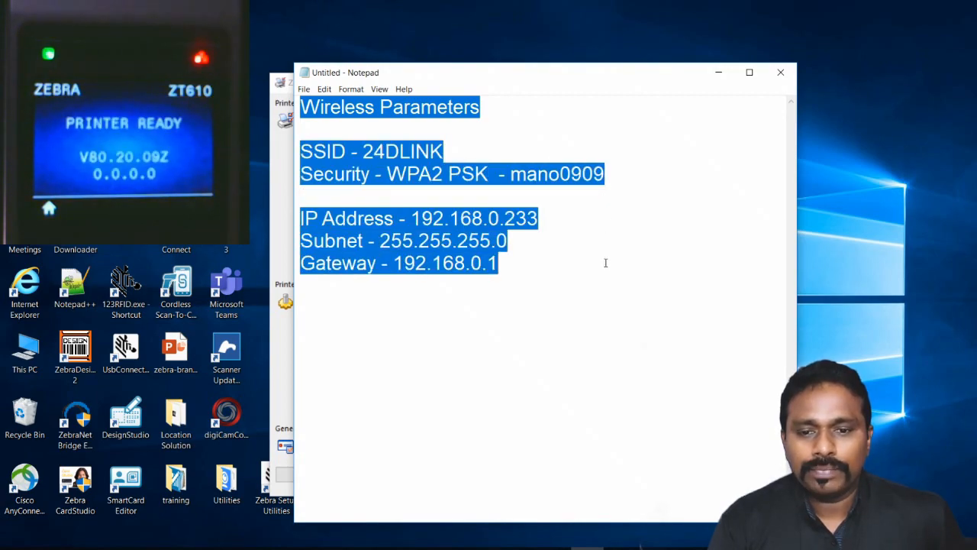
pyautogui.click(507, 295)
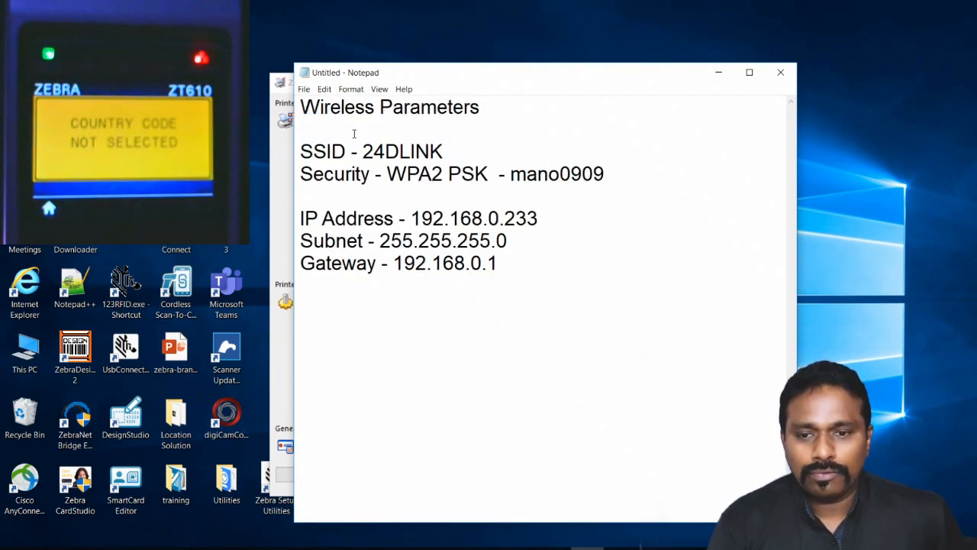
pyautogui.moveTo(443, 150); pyautogui.dragTo(303, 150)
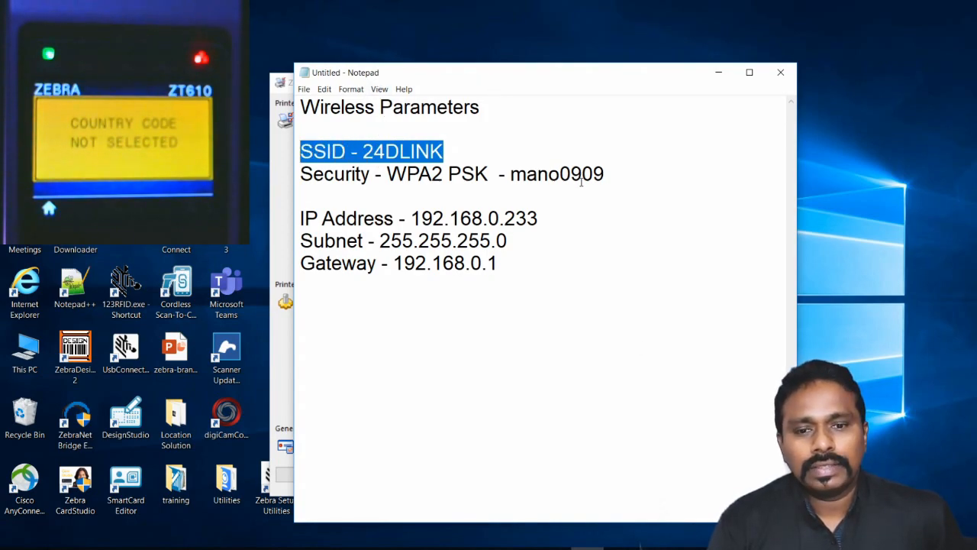
pyautogui.click(573, 238)
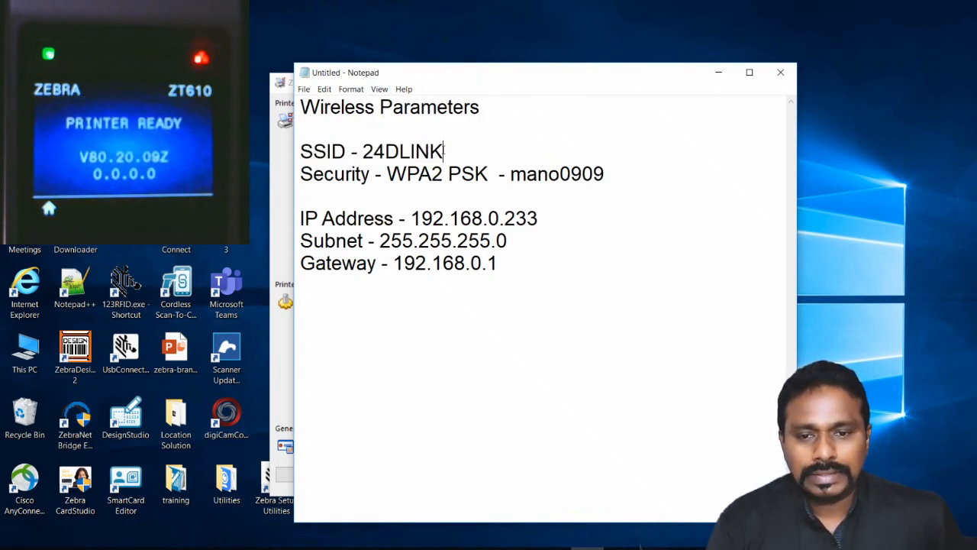
pyautogui.moveTo(444, 151); pyautogui.dragTo(363, 151)
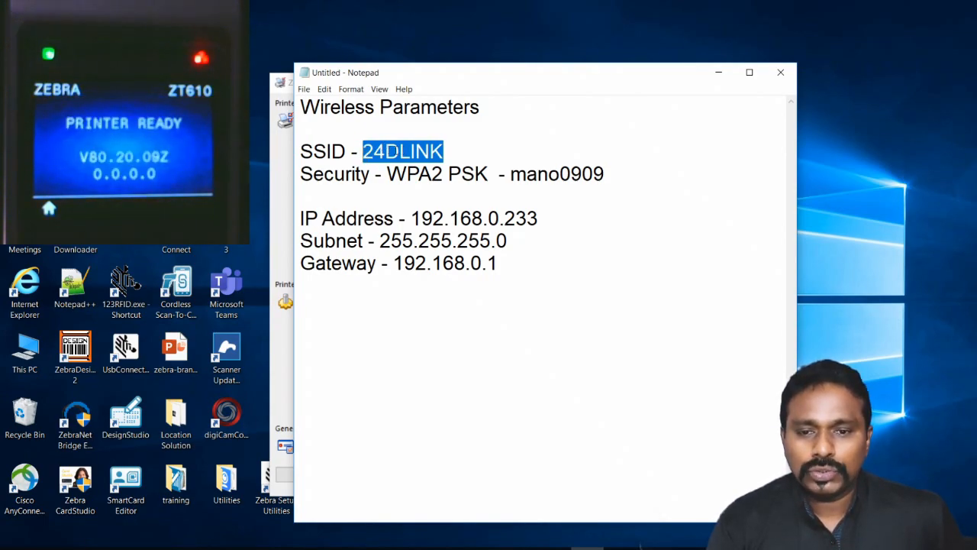
# - Restore the SSID to 24DLINK and minimize Notepad
pyautogui.click(396, 150)
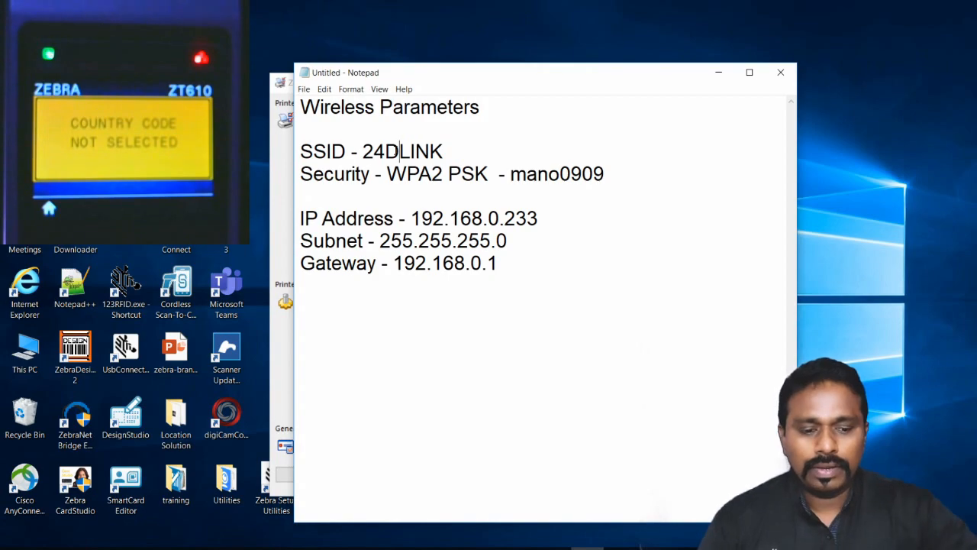
pyautogui.press('BackSpace')
pyautogui.write('d')
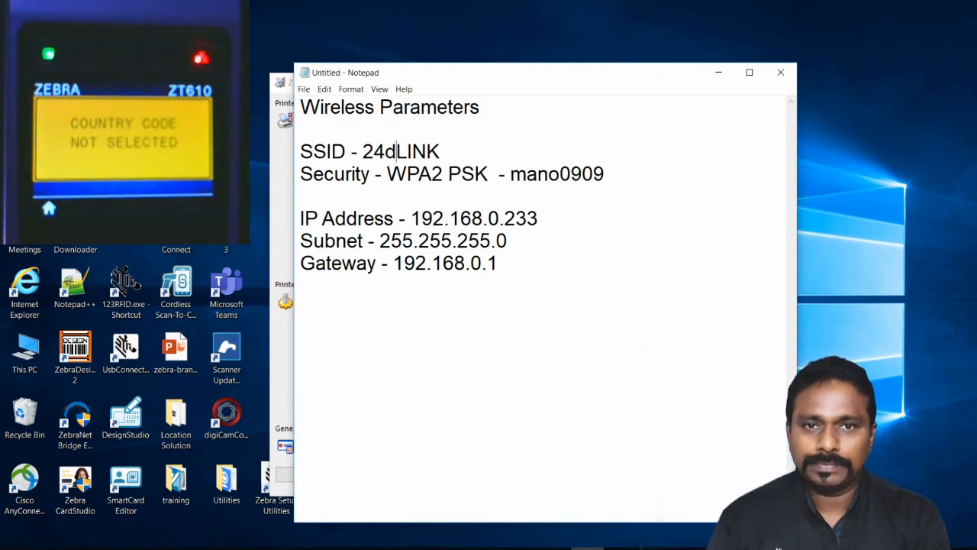
pyautogui.press('BackSpace')
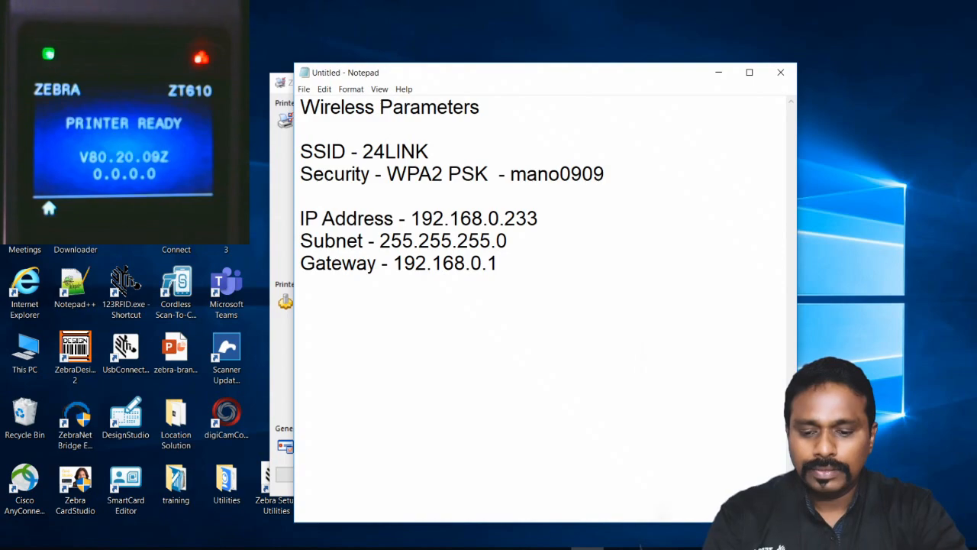
pyautogui.write('D')
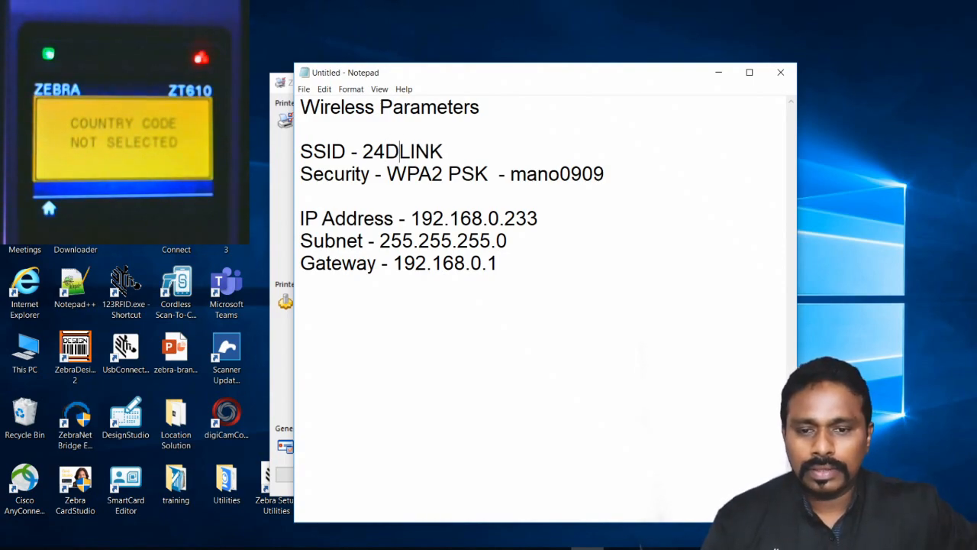
pyautogui.click(718, 72)
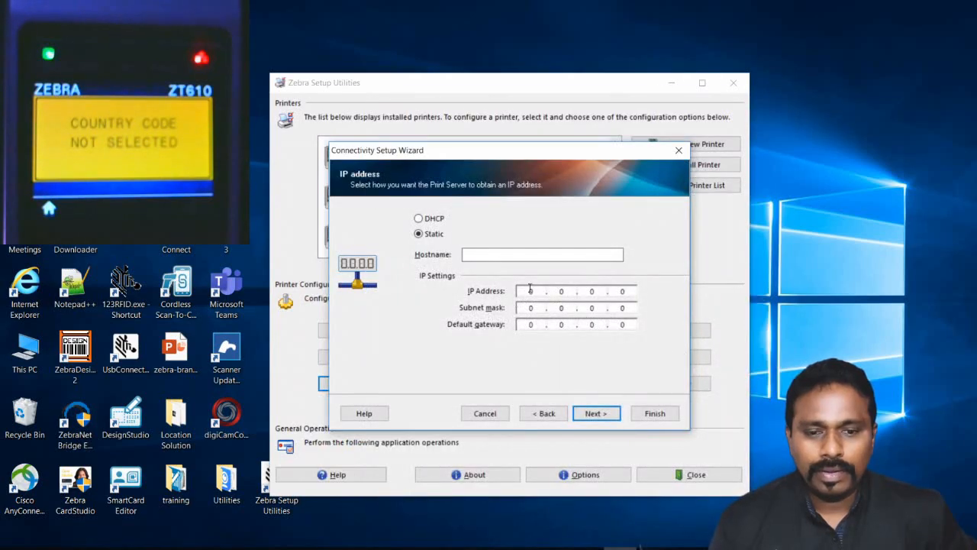
# - Enter ZT610 as the printer hostname, then move to the IP Address field
pyautogui.click(466, 255)
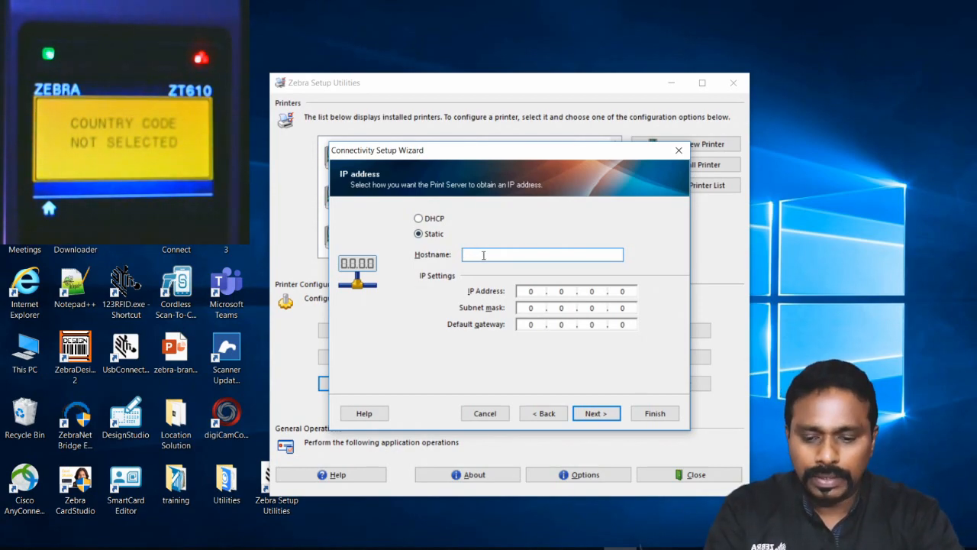
pyautogui.write('T610')
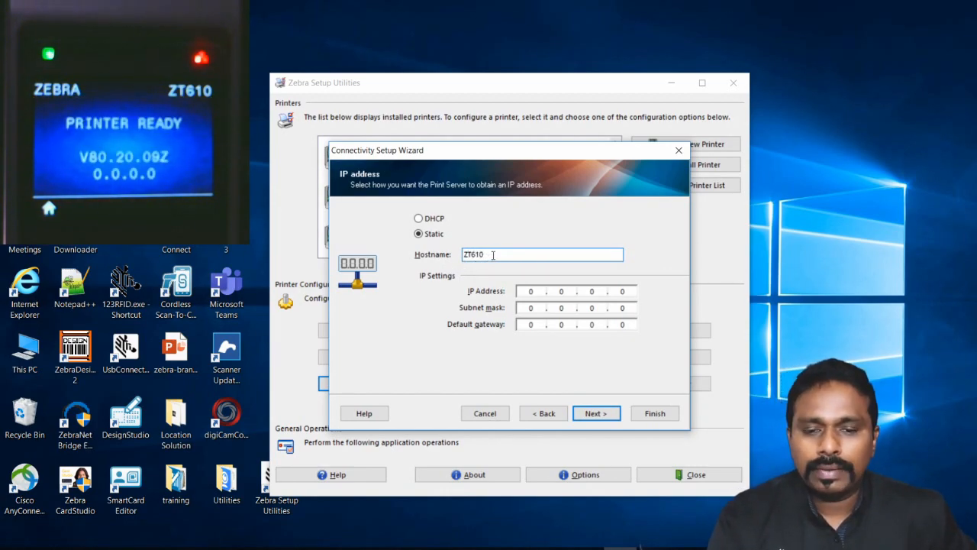
pyautogui.moveTo(494, 254); pyautogui.dragTo(461, 260)
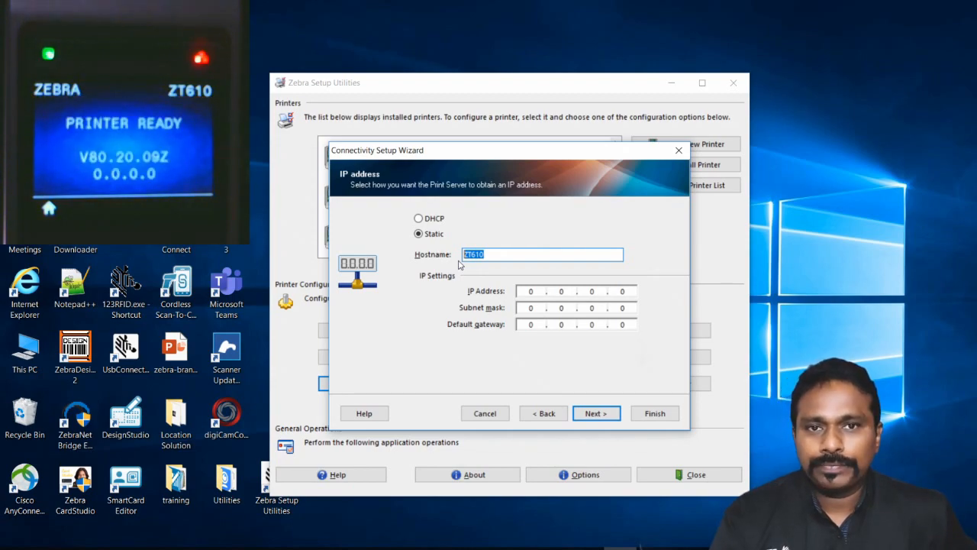
pyautogui.click(503, 253)
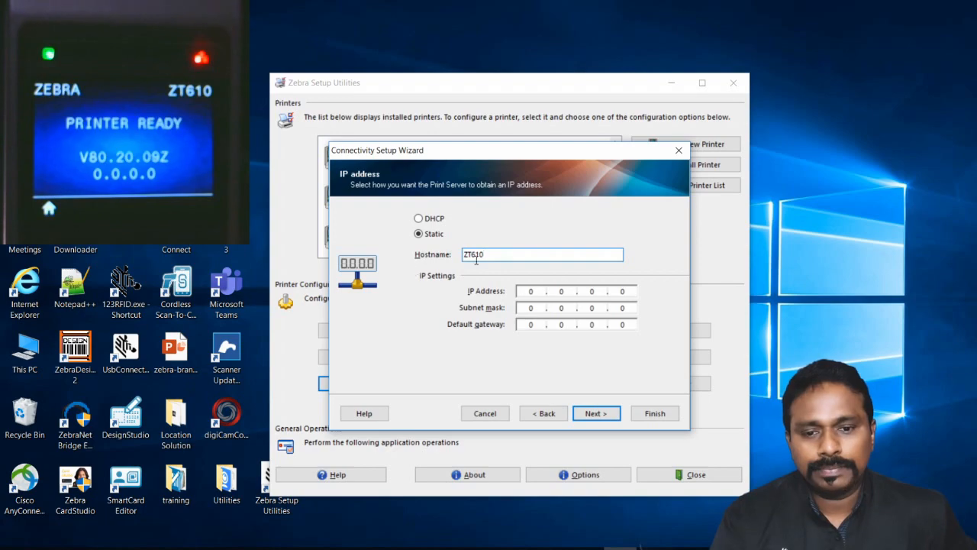
pyautogui.click(540, 294)
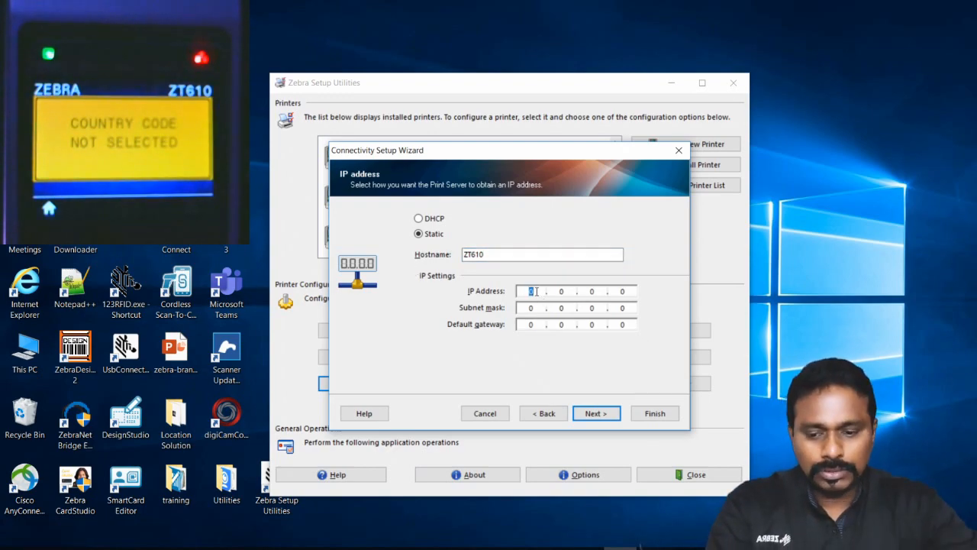
# - Enter IP address 192.168.0.233 and subnet mask 255.255.255.0
pyautogui.write('192.168.')
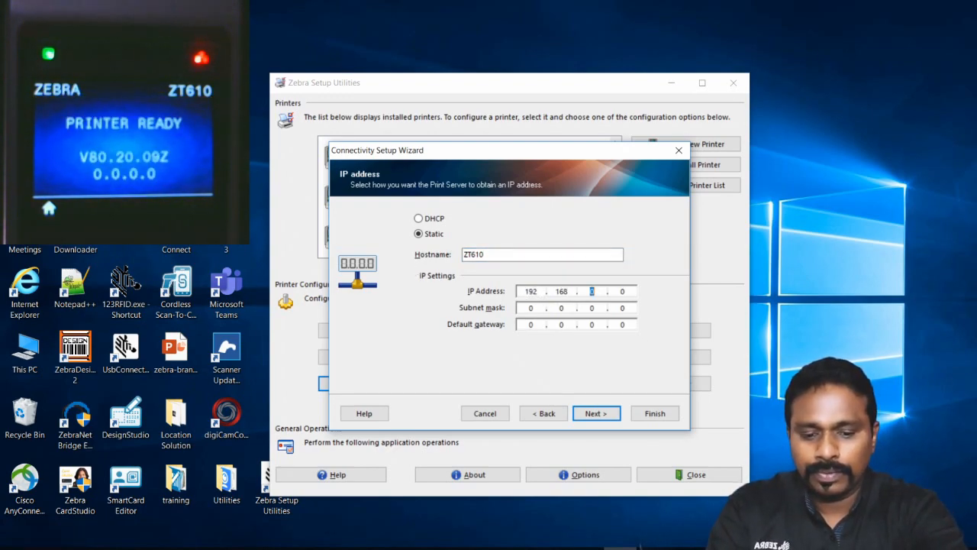
pyautogui.write('0.2')
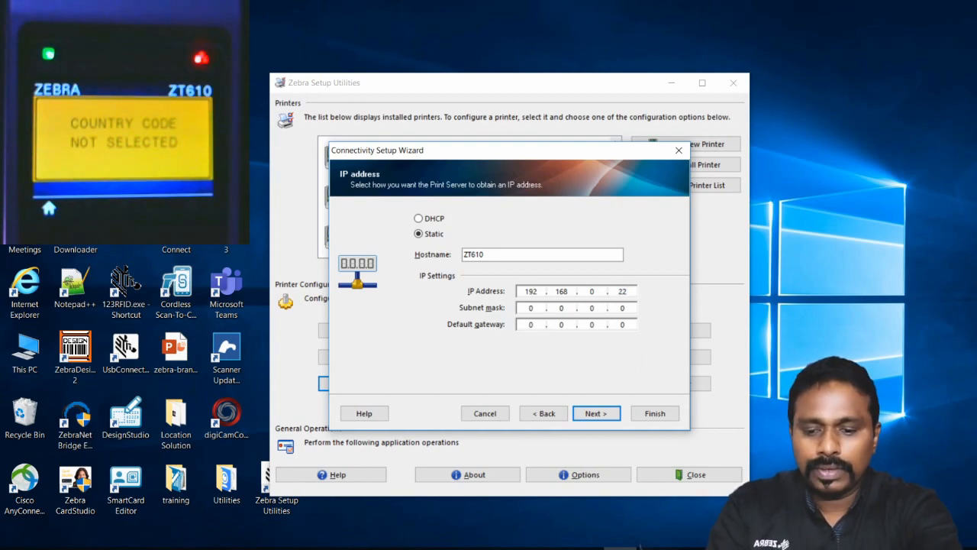
pyautogui.write('33')
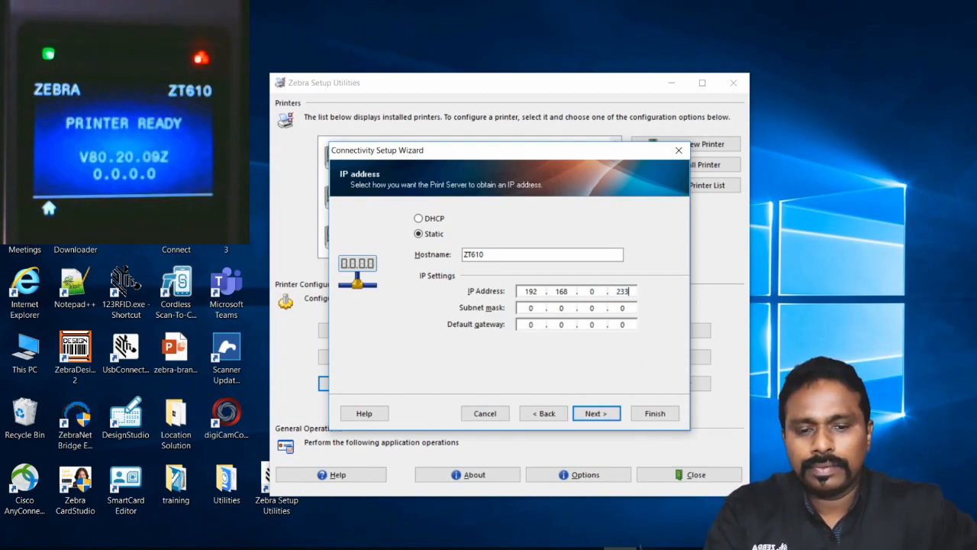
pyautogui.click(532, 308)
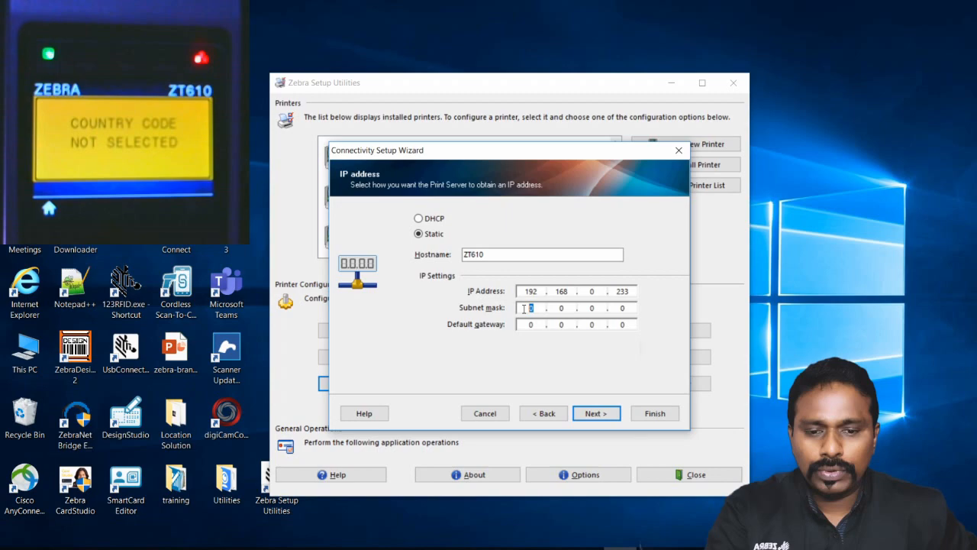
pyautogui.write('255.255.2')
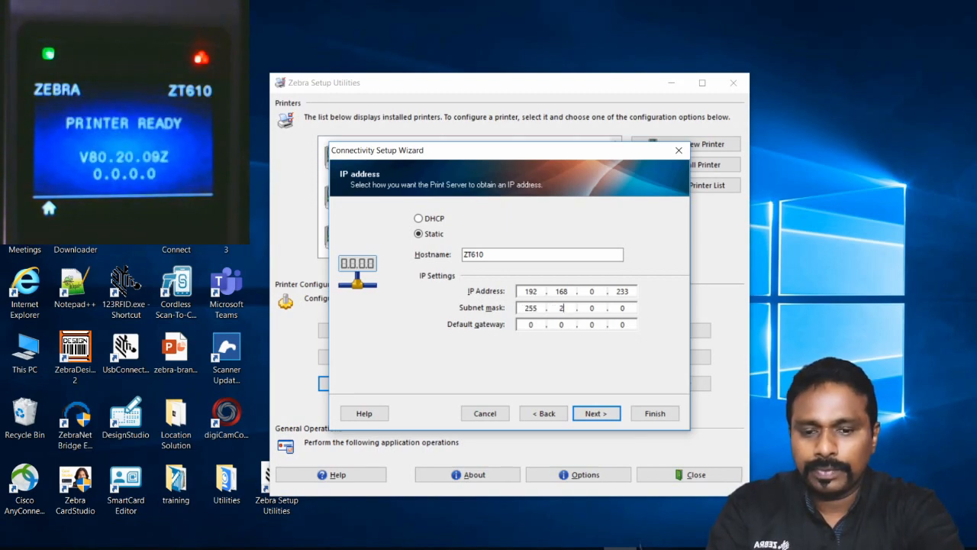
pyautogui.write('55')
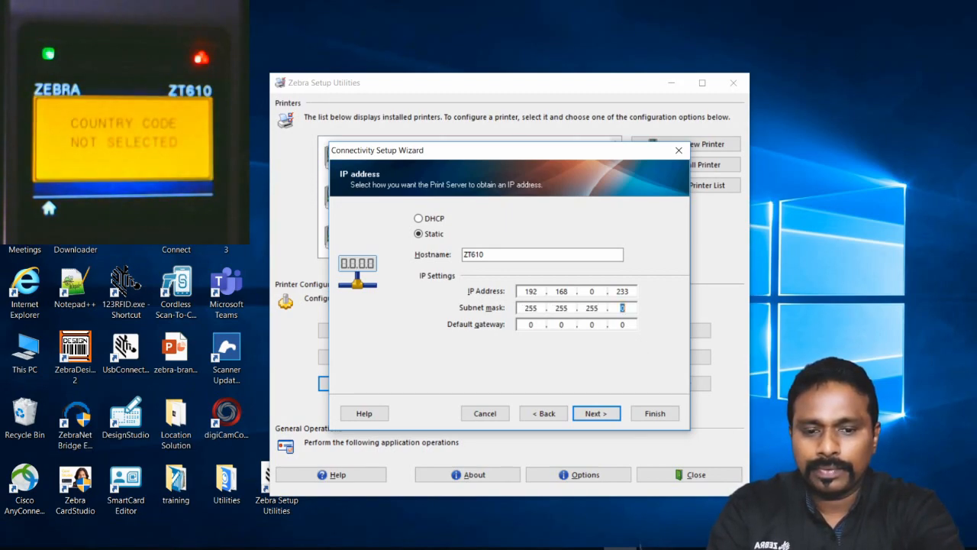
# - Set the default gateway to 192.168.0.1 and advance to Wireless Radio Settings
pyautogui.click(533, 325)
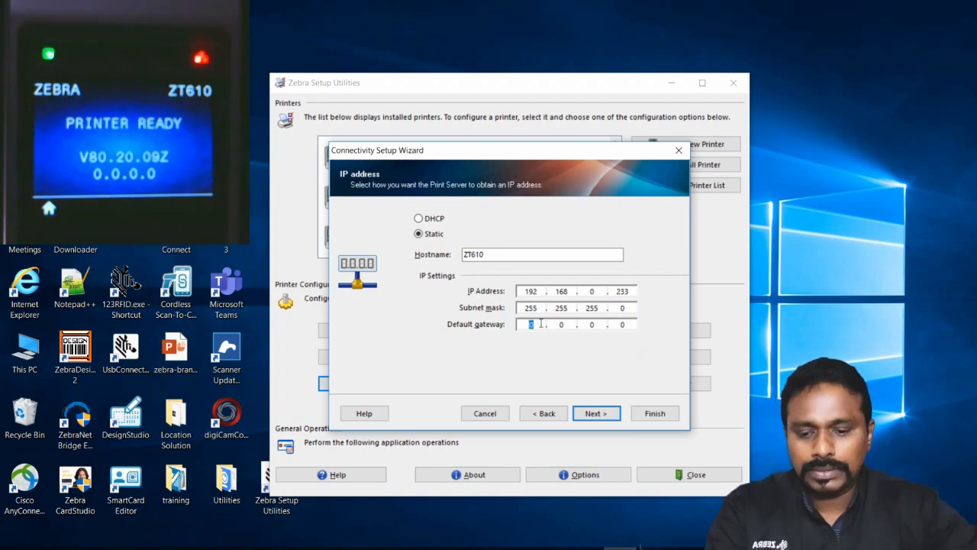
pyautogui.write('1916')
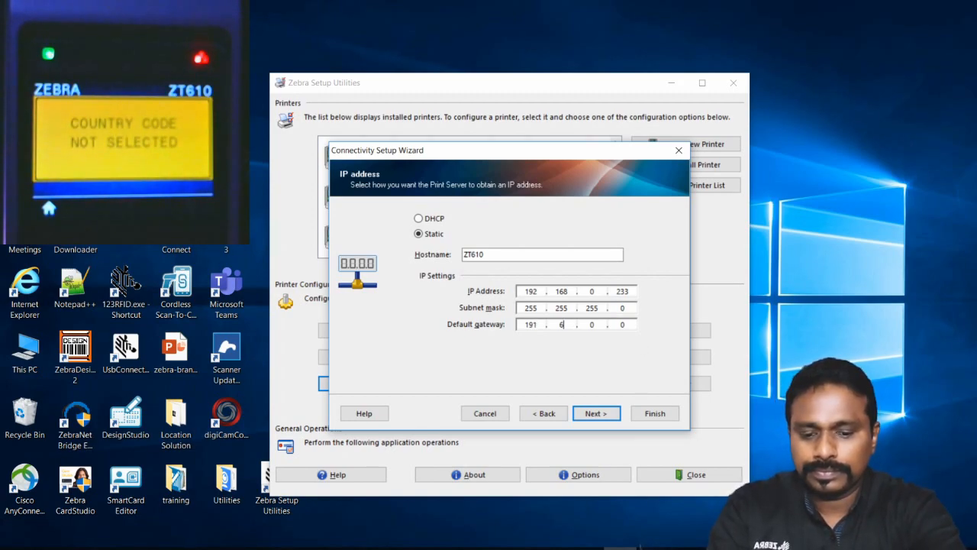
pyautogui.write('8')
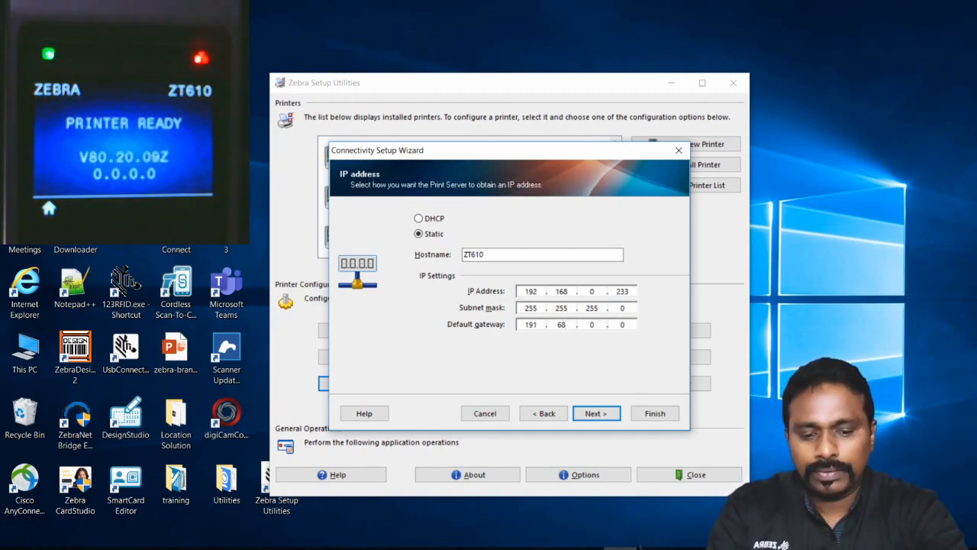
pyautogui.write('00.1')
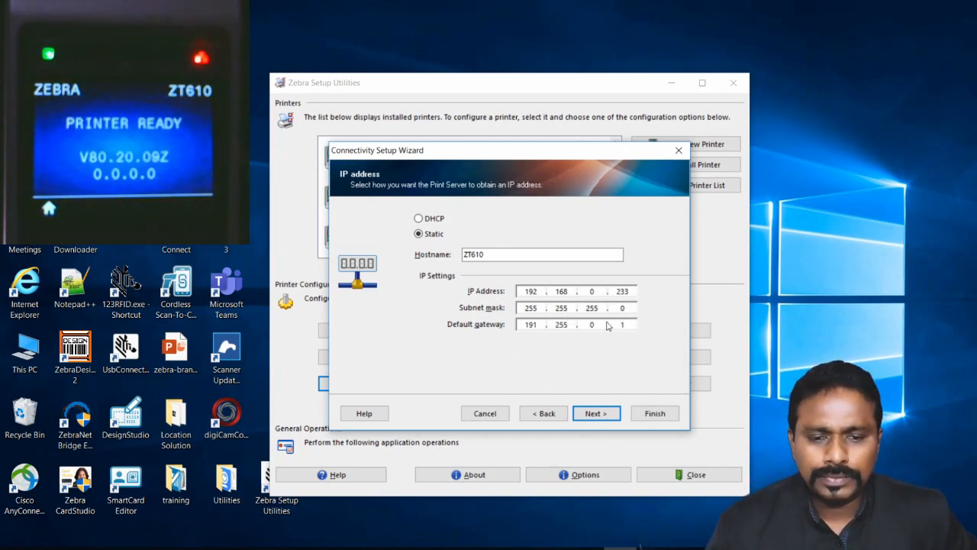
pyautogui.moveTo(628, 327); pyautogui.dragTo(526, 324)
pyautogui.write('1921')
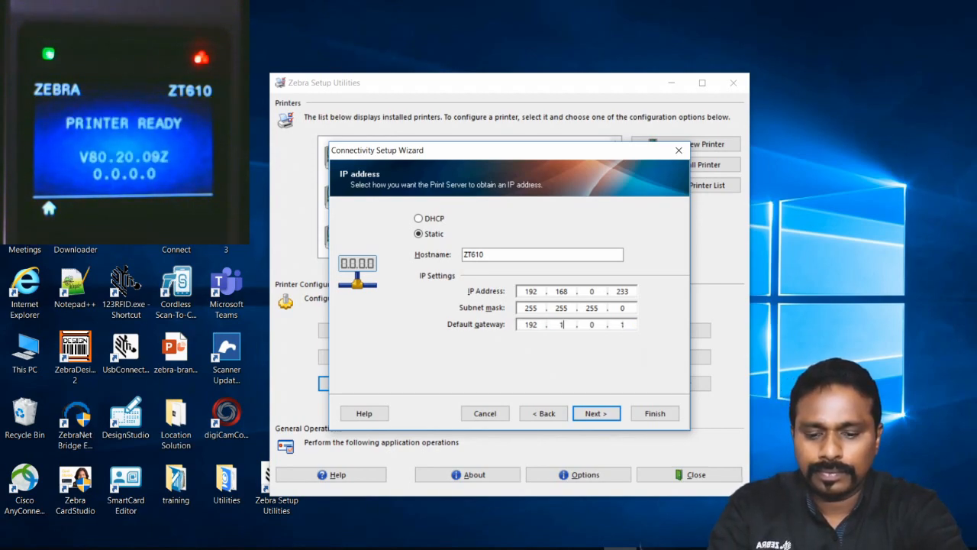
pyautogui.write('68')
pyautogui.write('0.0')
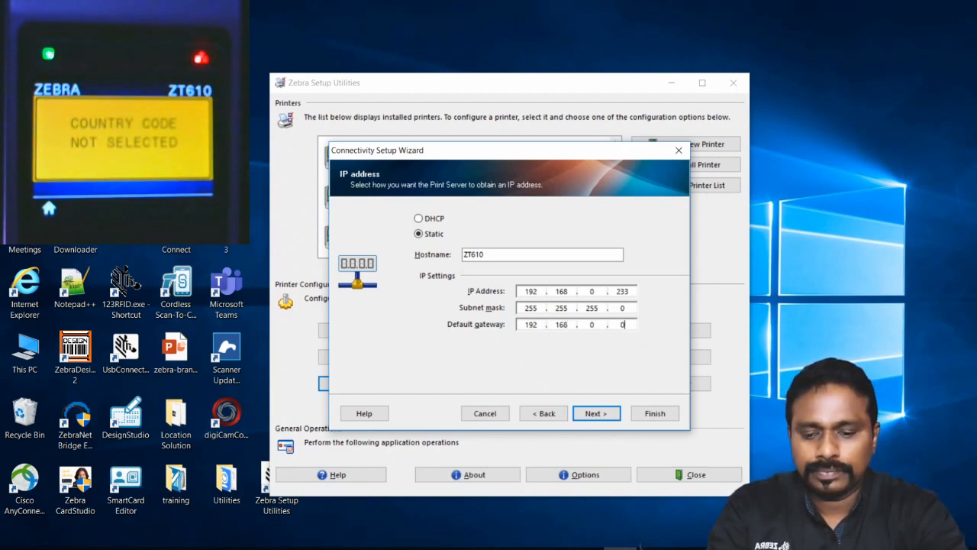
pyautogui.write('1')
pyautogui.press('BackSpace')
pyautogui.press('BackSpace')
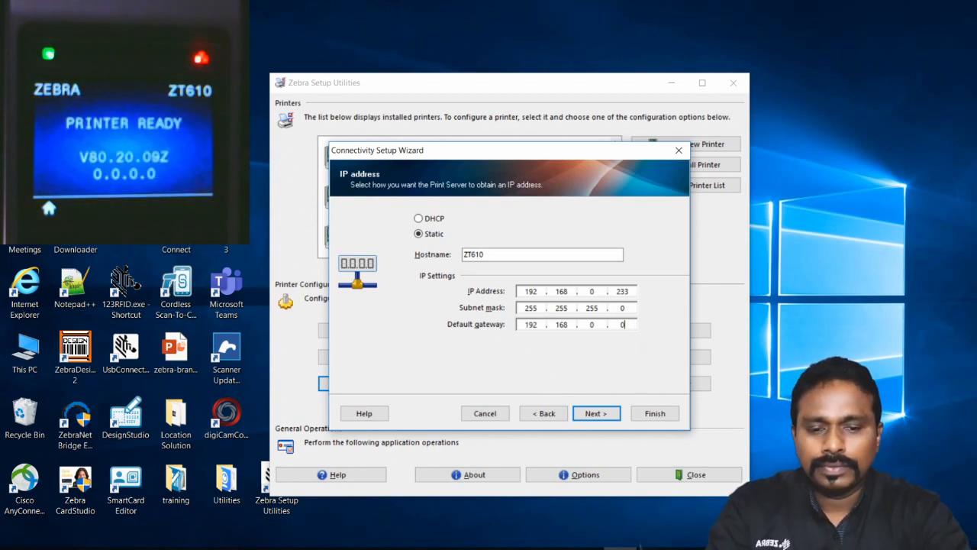
pyautogui.write('1')
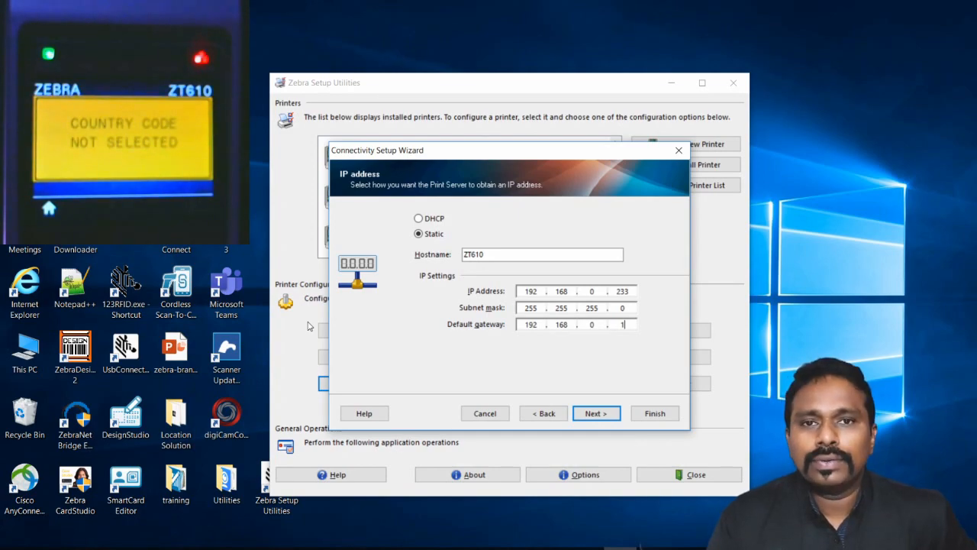
pyautogui.click(593, 414)
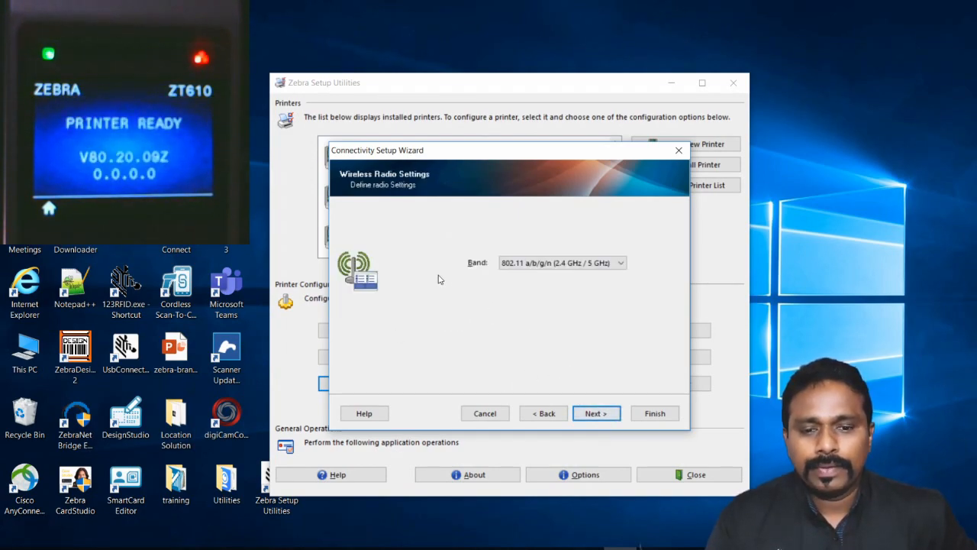
# - Choose the 802.11 b/g/n (2.4 GHz) wireless band and go on to the country and channel page
pyautogui.click(533, 264)
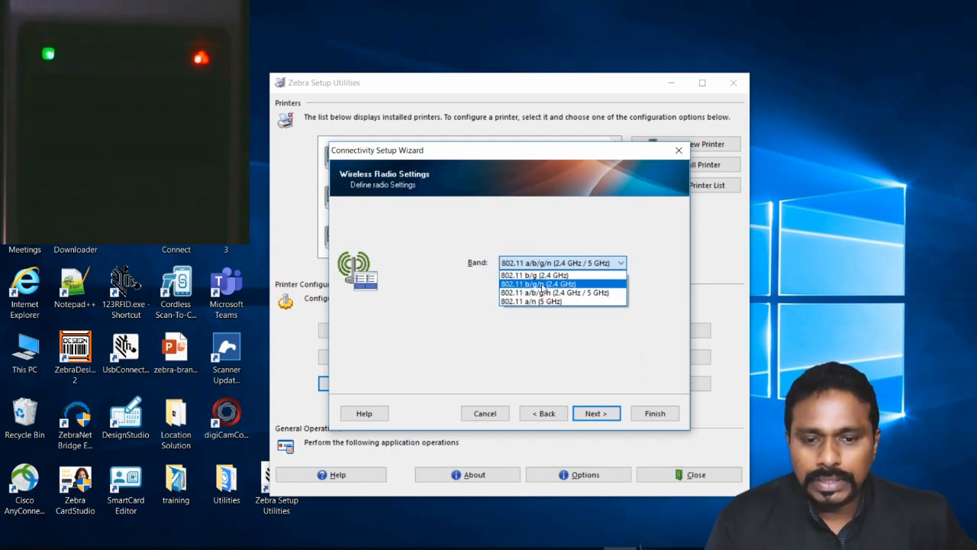
pyautogui.click(548, 284)
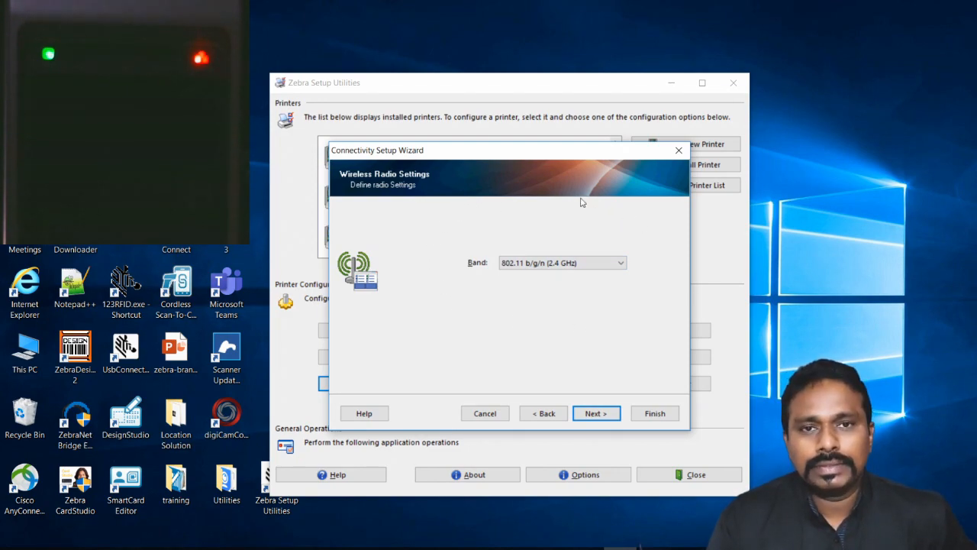
pyautogui.click(595, 412)
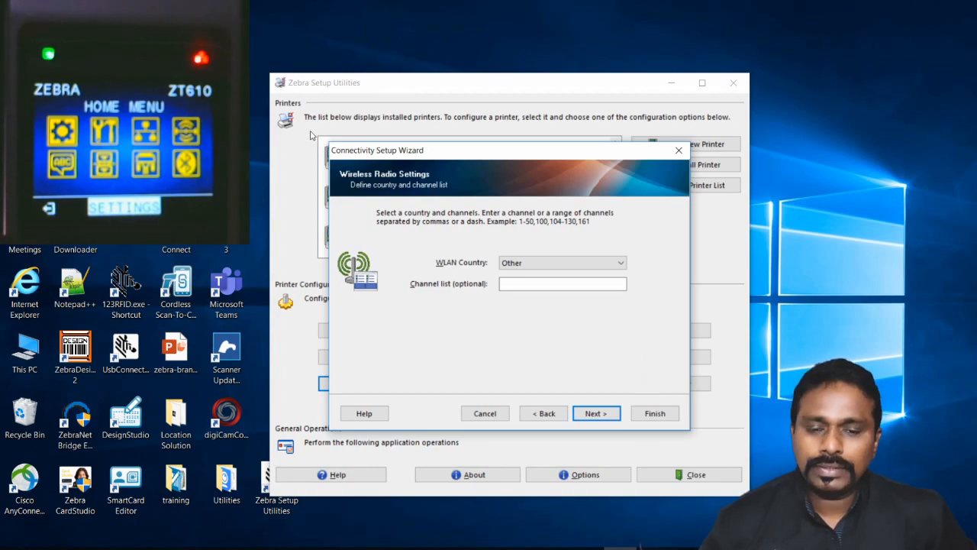
# - Set WLAN Country to India, leave the channel list blank, and continue to Wireless Settings
pyautogui.click(526, 264)
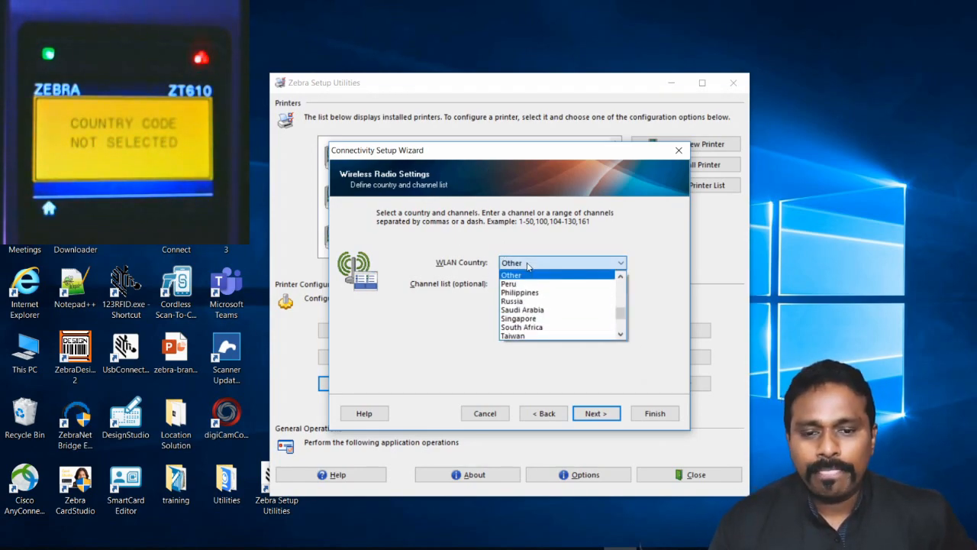
pyautogui.scroll(4, 546, 285)
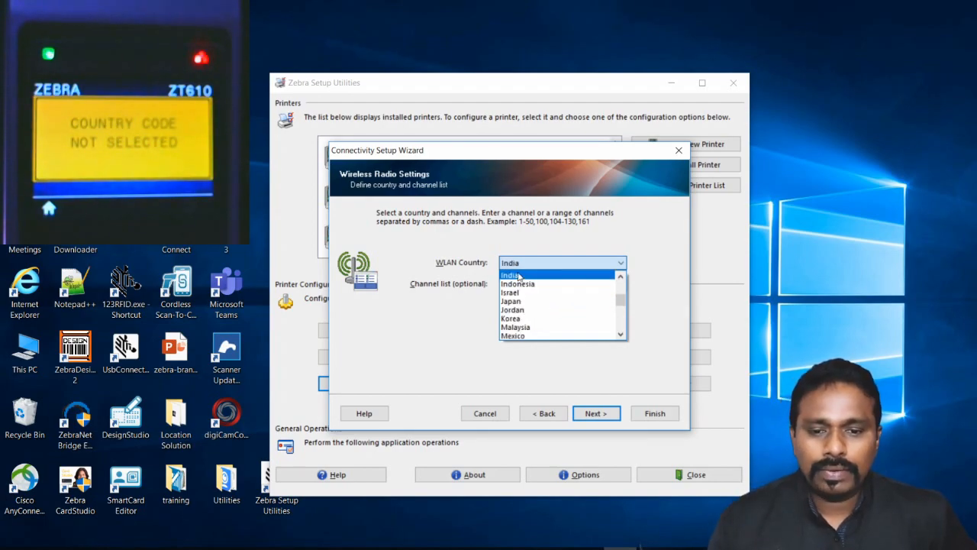
pyautogui.click(519, 277)
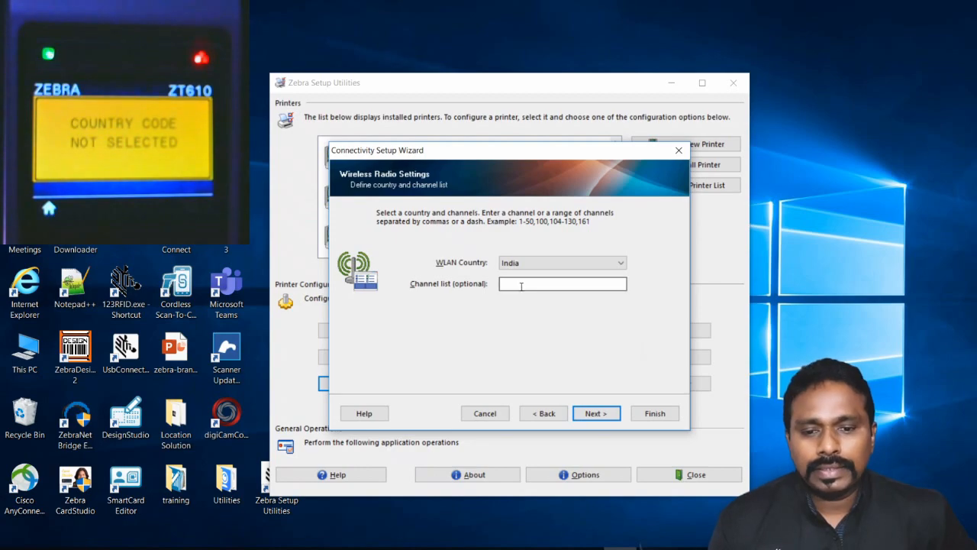
pyautogui.click(521, 285)
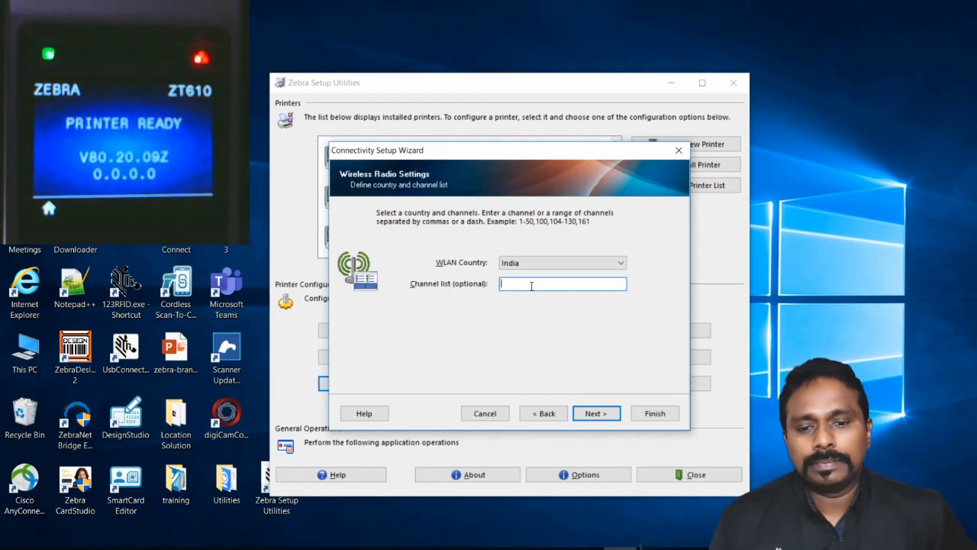
pyautogui.click(599, 412)
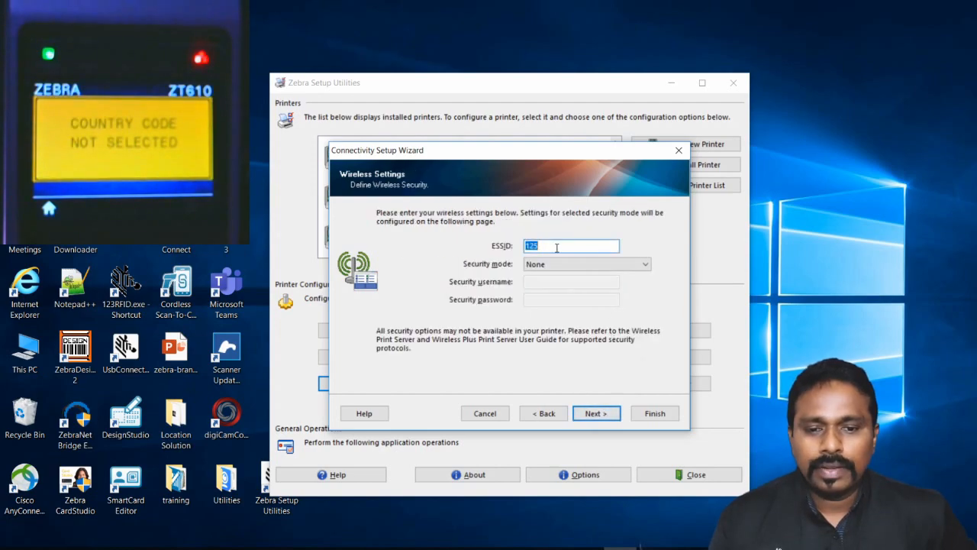
# - Replace the ESSID value 125 with 24DLINK
pyautogui.click(557, 246)
pyautogui.doubleClick(558, 246)
pyautogui.write('2')
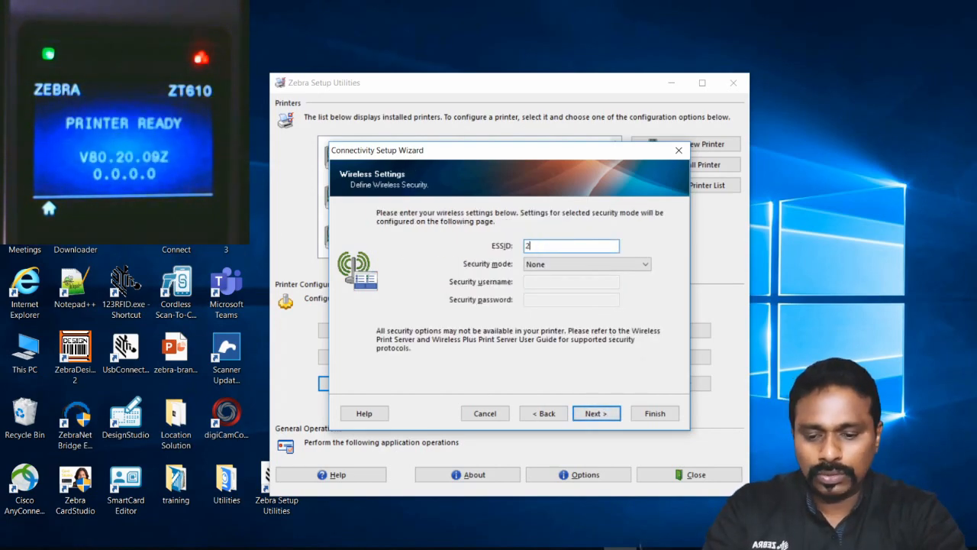
pyautogui.write('4DLINK')
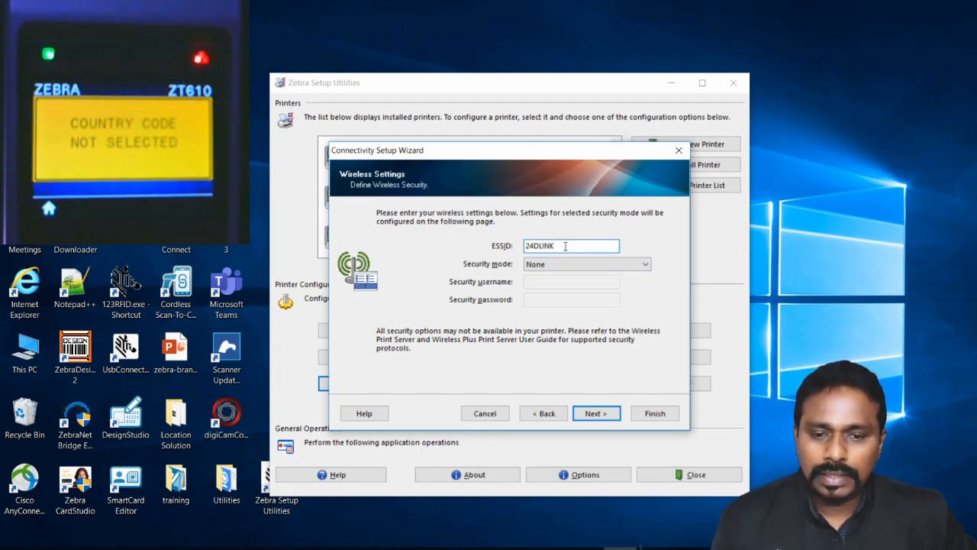
pyautogui.moveTo(556, 248); pyautogui.dragTo(542, 249)
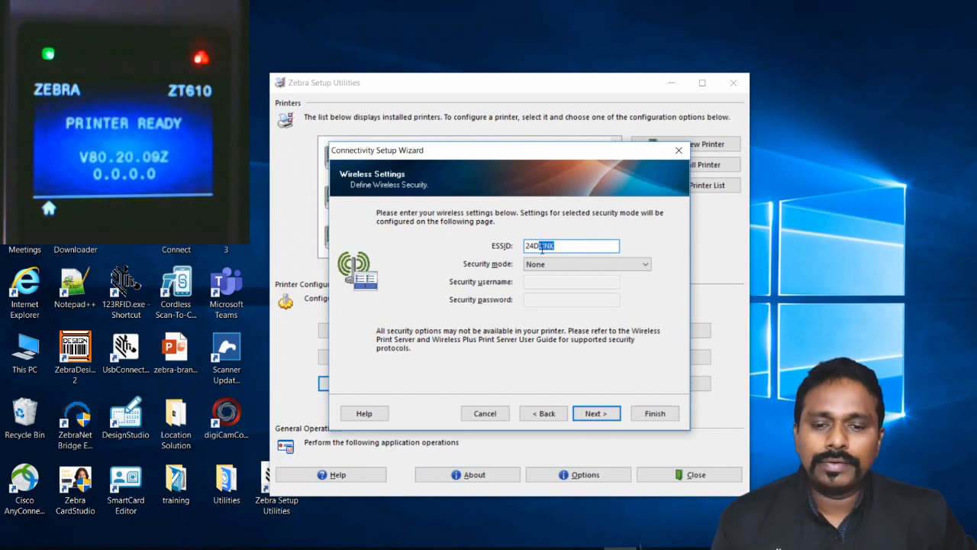
pyautogui.click(572, 246)
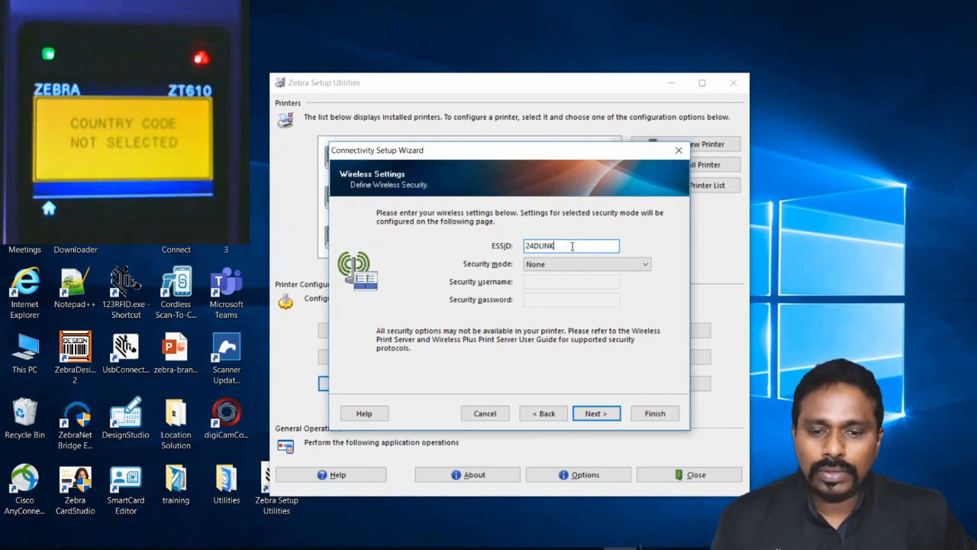
# - Set the security mode to WPA-PSK/WPA2-PSK and continue to the security details page
pyautogui.click(544, 265)
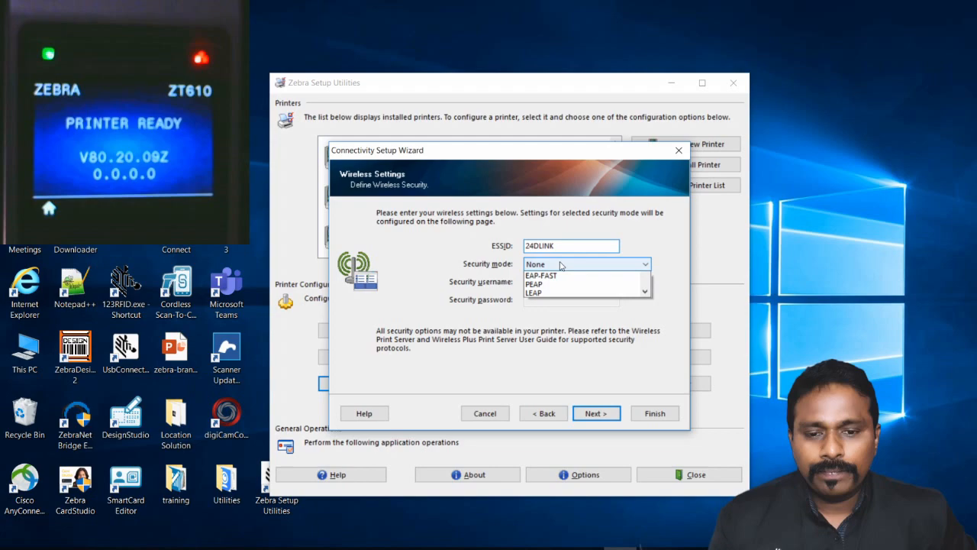
pyautogui.scroll(-2, 580, 306)
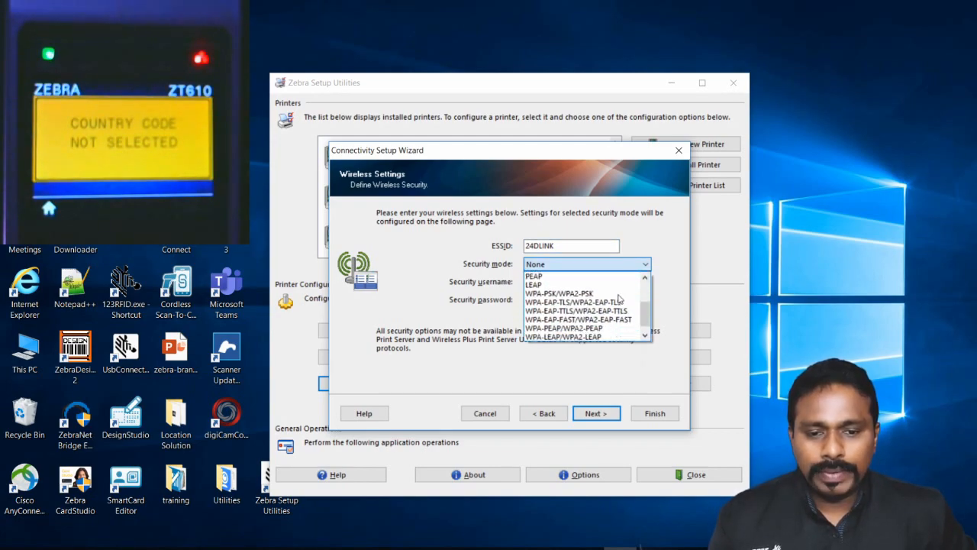
pyautogui.scroll(3, 616, 313)
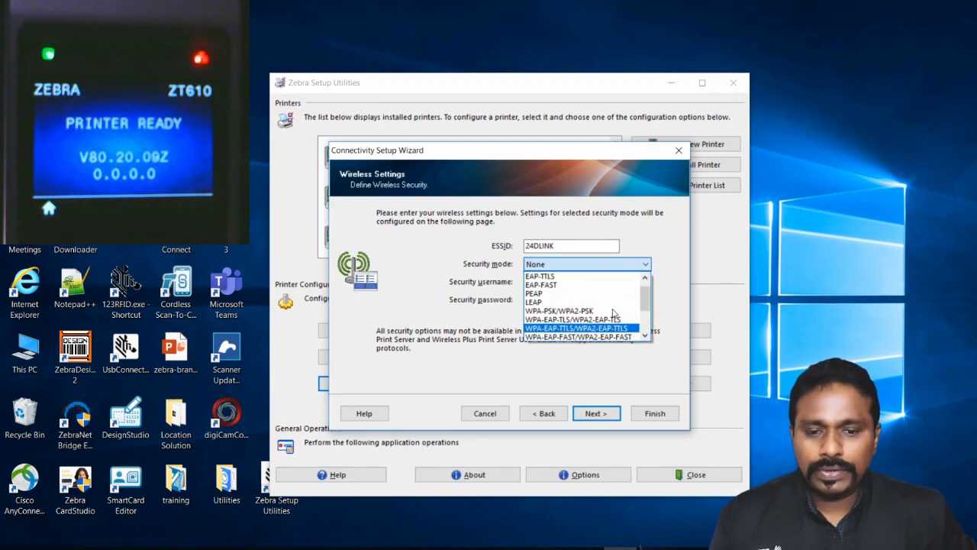
pyautogui.scroll(-3, 614, 313)
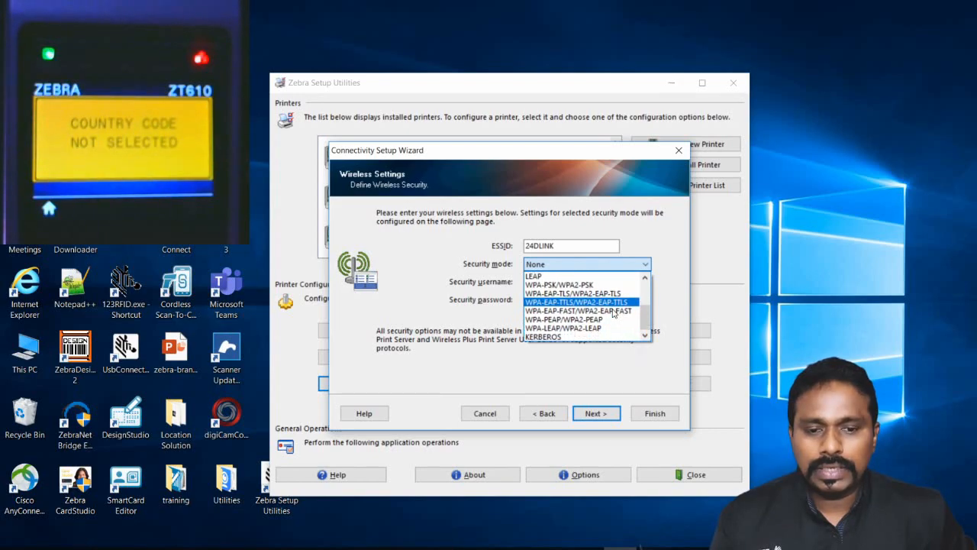
pyautogui.click(582, 302)
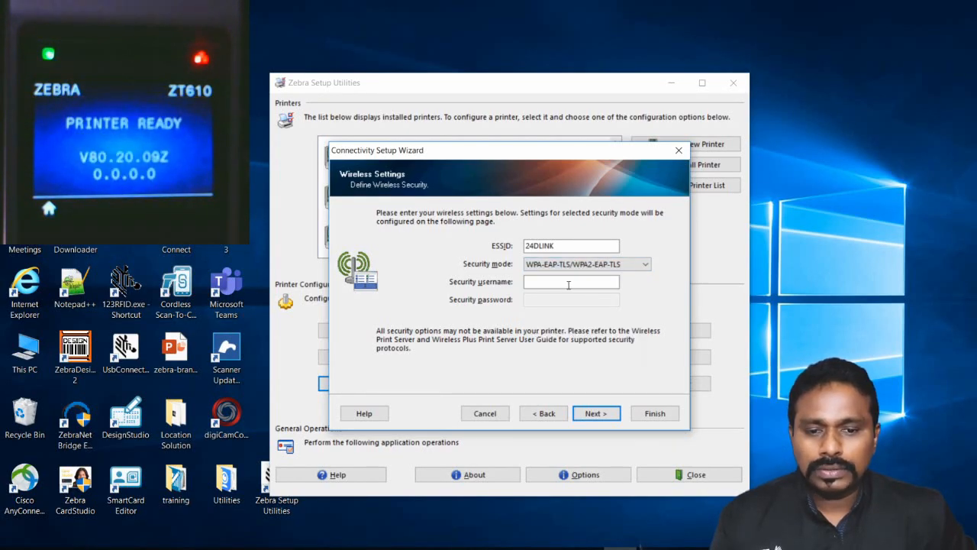
pyautogui.click(526, 282)
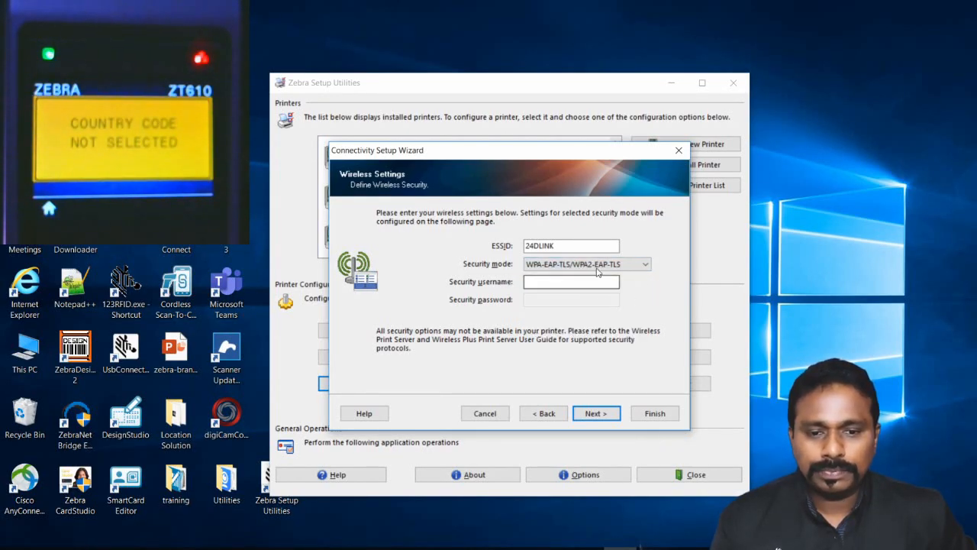
pyautogui.click(599, 264)
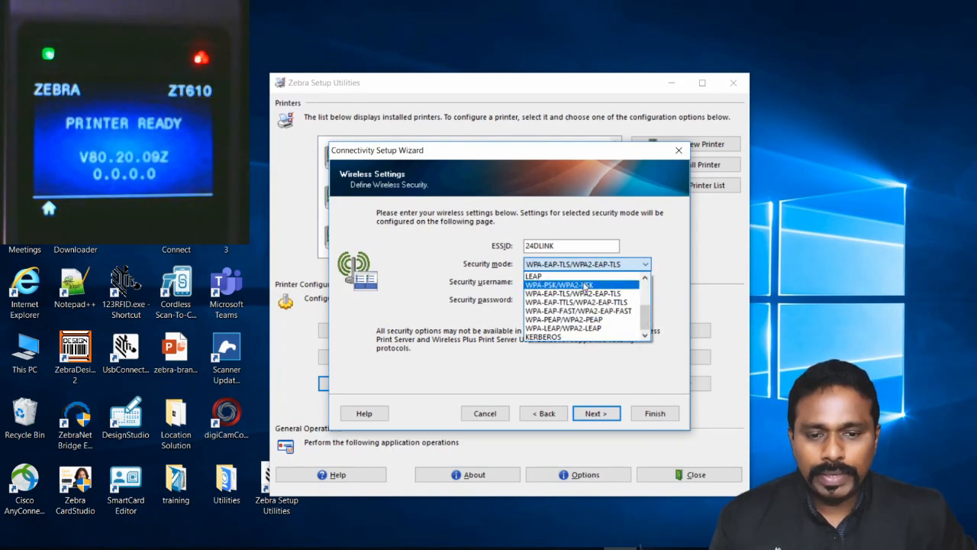
pyautogui.click(584, 285)
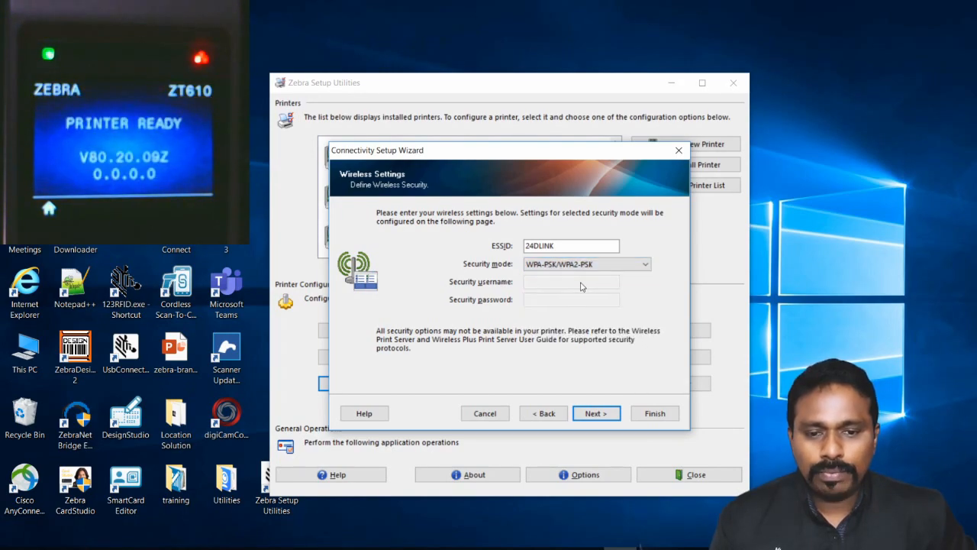
pyautogui.click(592, 413)
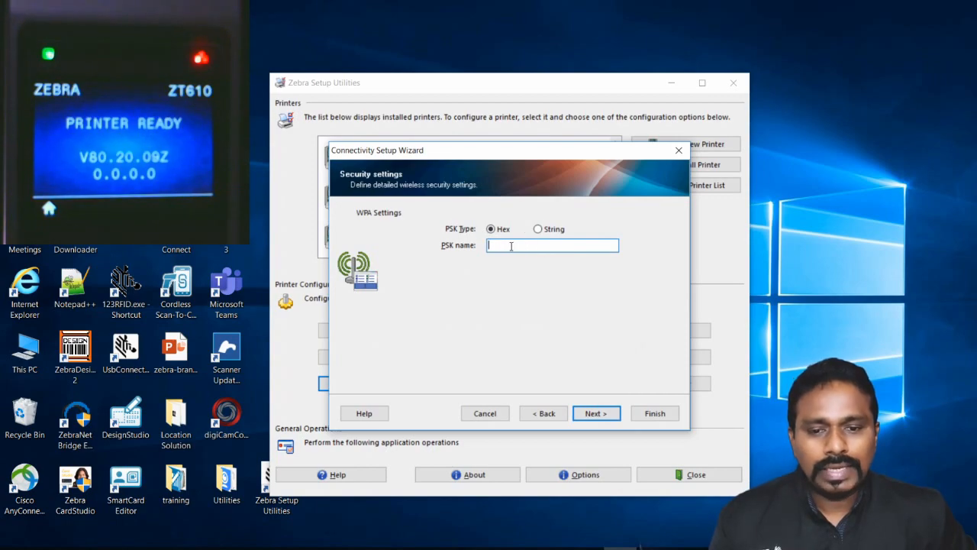
# - Set PSK Type to String, enter the network passphrase, and continue to advanced settings
pyautogui.click(538, 229)
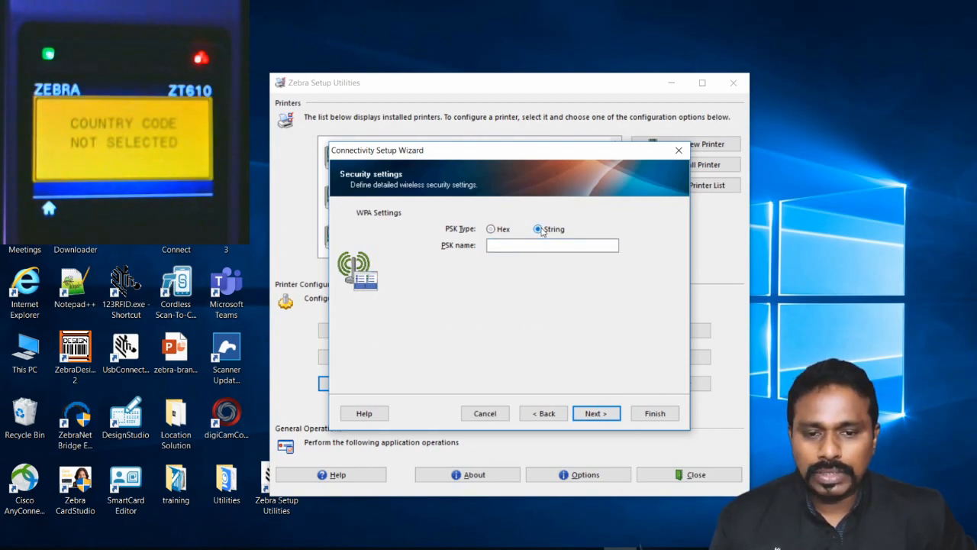
pyautogui.click(512, 243)
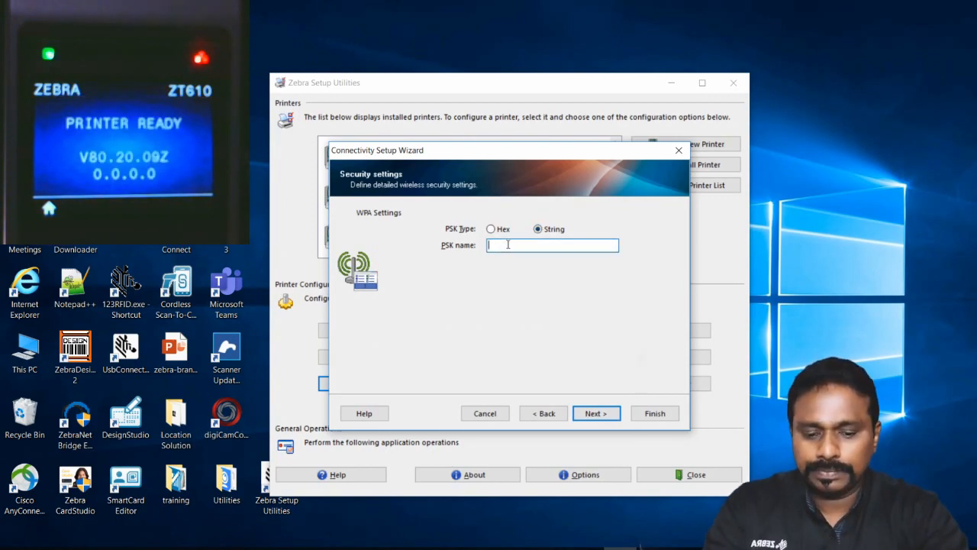
pyautogui.press('BackSpace')
pyautogui.press('BackSpace')
pyautogui.press('BackSpace')
pyautogui.press('BackSpace')
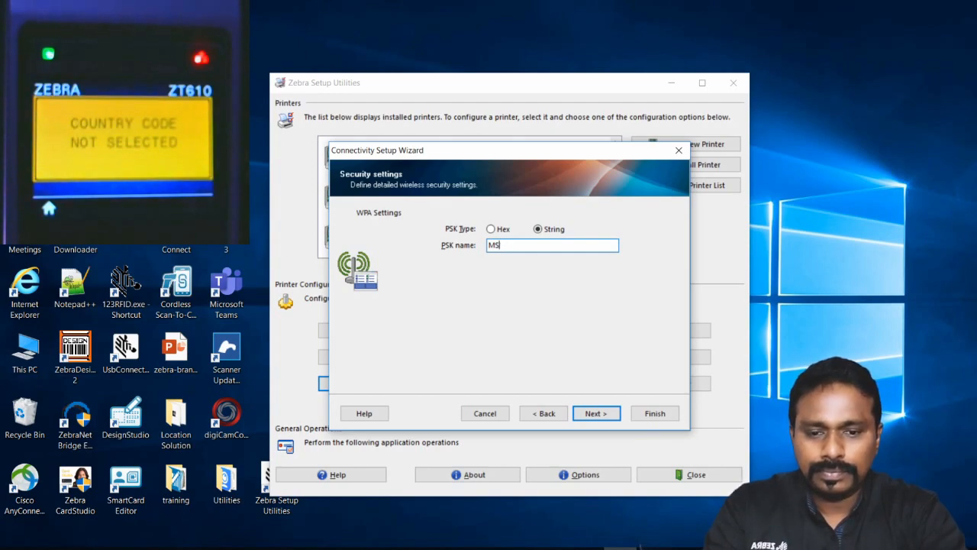
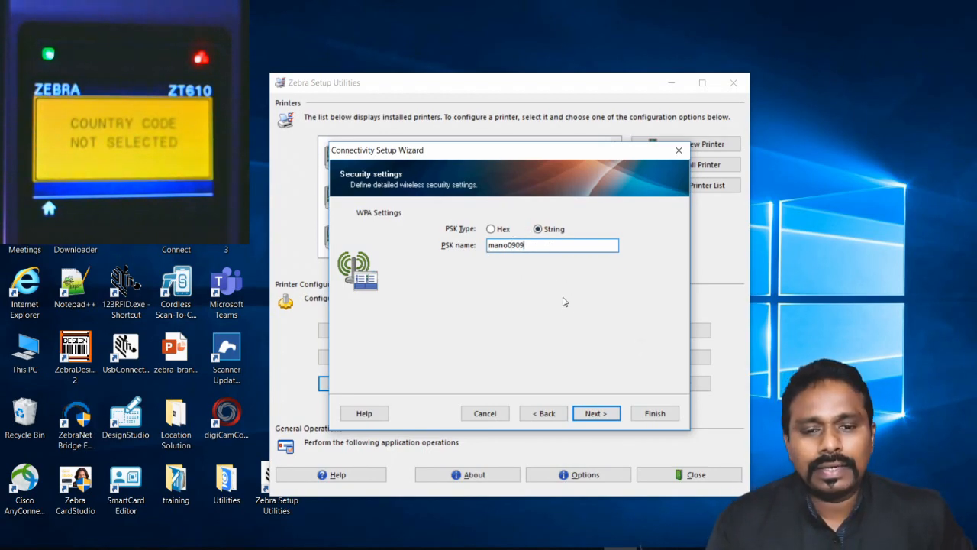
pyautogui.click(593, 415)
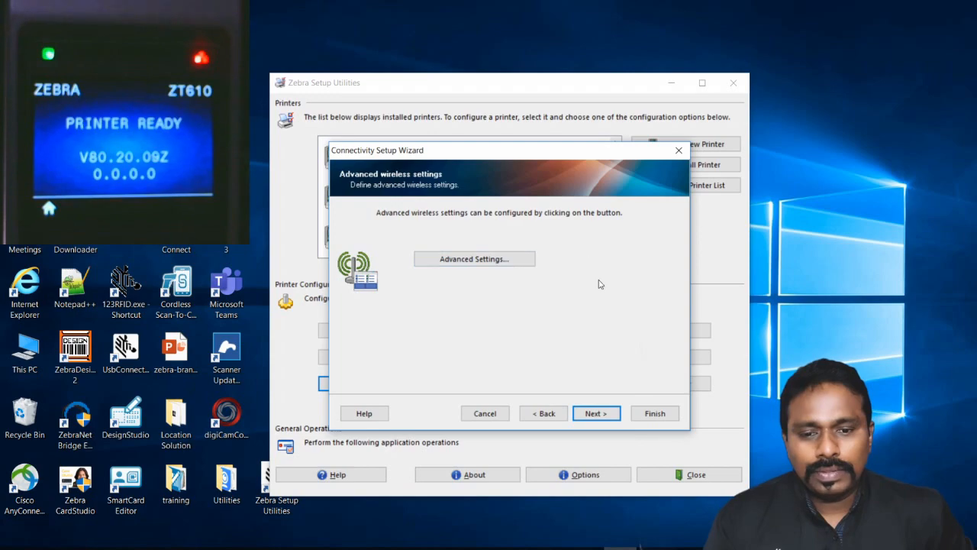
# - Skip advanced settings, review the generated ZPL final stream, and advance to the Send data step
pyautogui.click(593, 415)
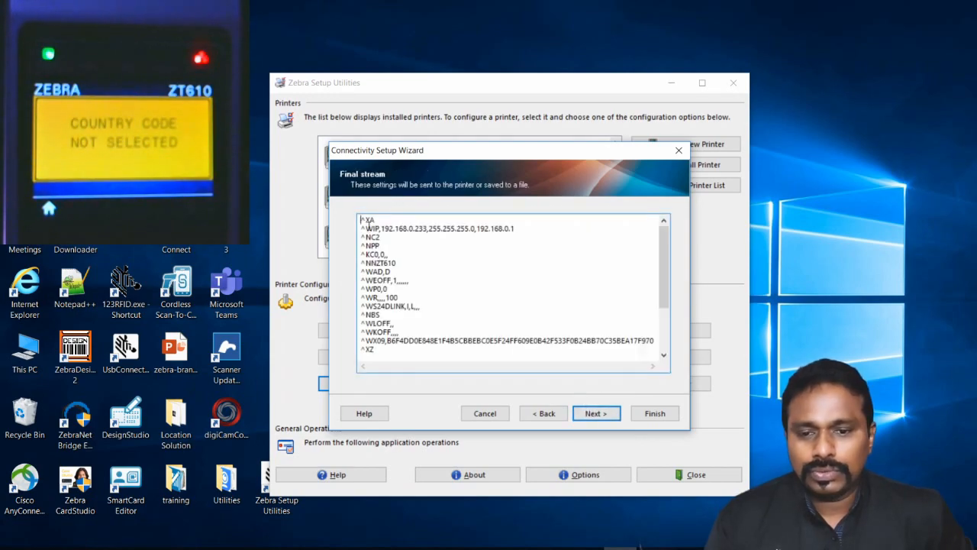
pyautogui.moveTo(363, 219); pyautogui.dragTo(533, 367)
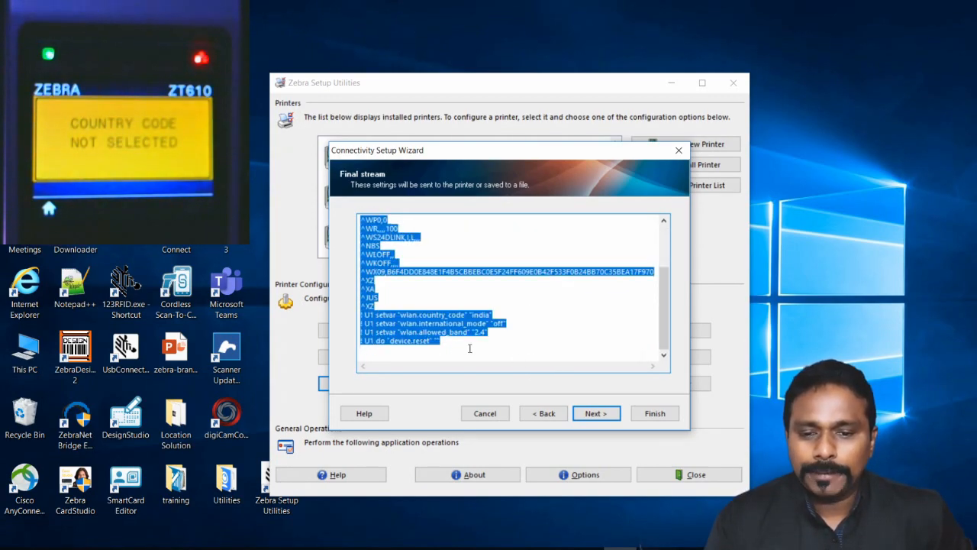
pyautogui.click(598, 413)
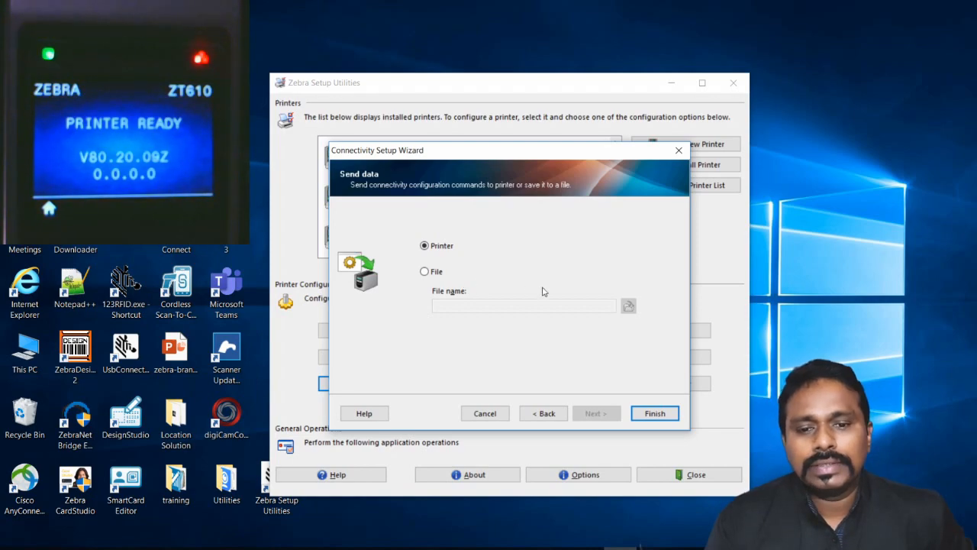
# - Target the printer rather than a file and finish the wizard, sending the wireless settings
pyautogui.click(427, 272)
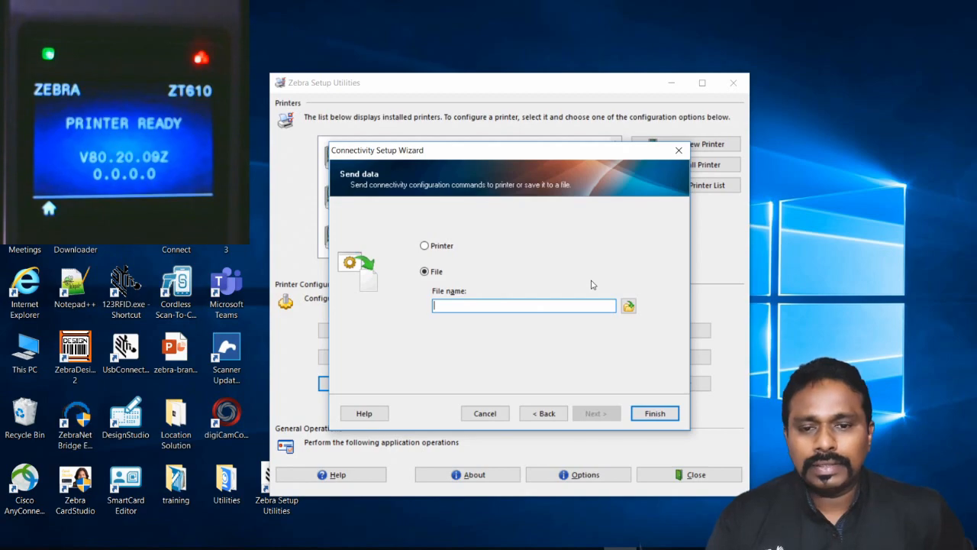
pyautogui.click(442, 248)
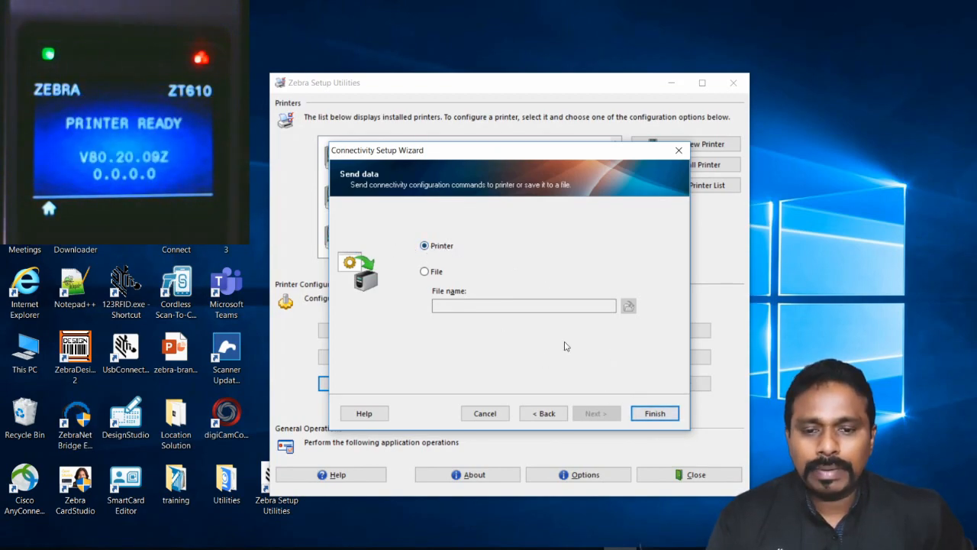
pyautogui.click(544, 413)
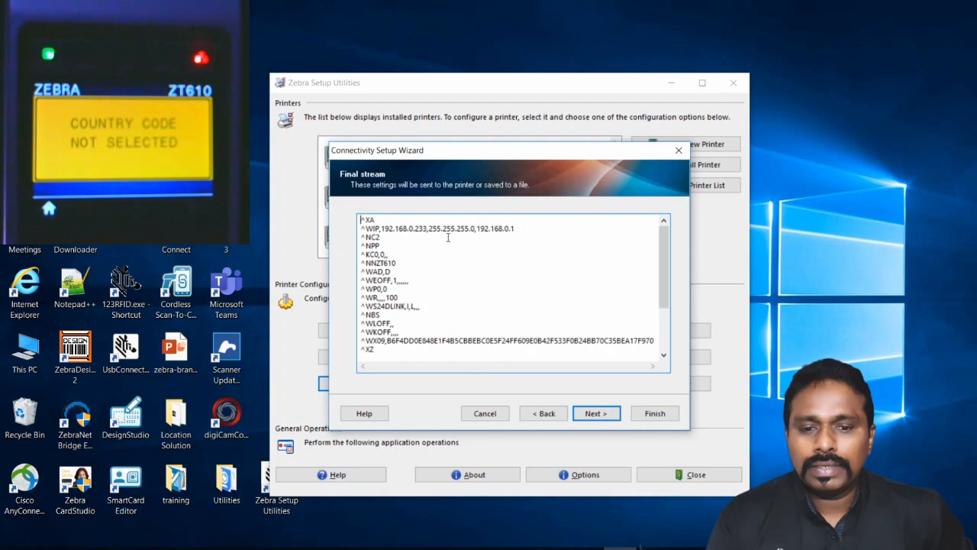
pyautogui.click(596, 413)
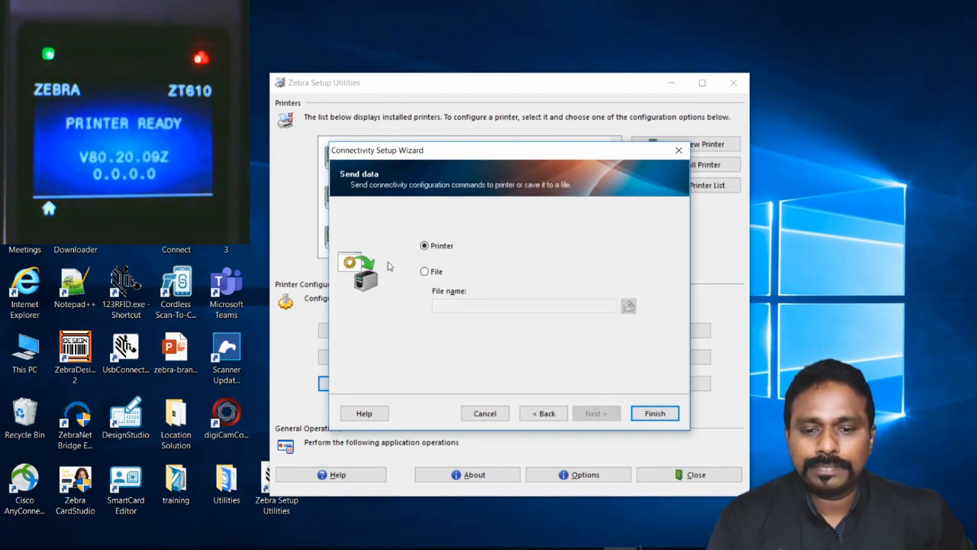
pyautogui.click(645, 413)
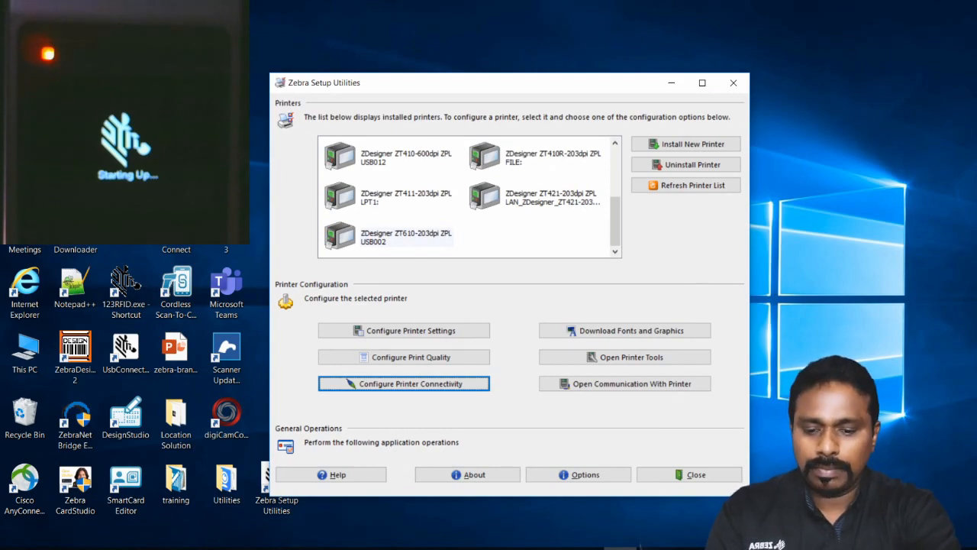
# - Open the Windows Run box with Win+R
pyautogui.press('super+r')
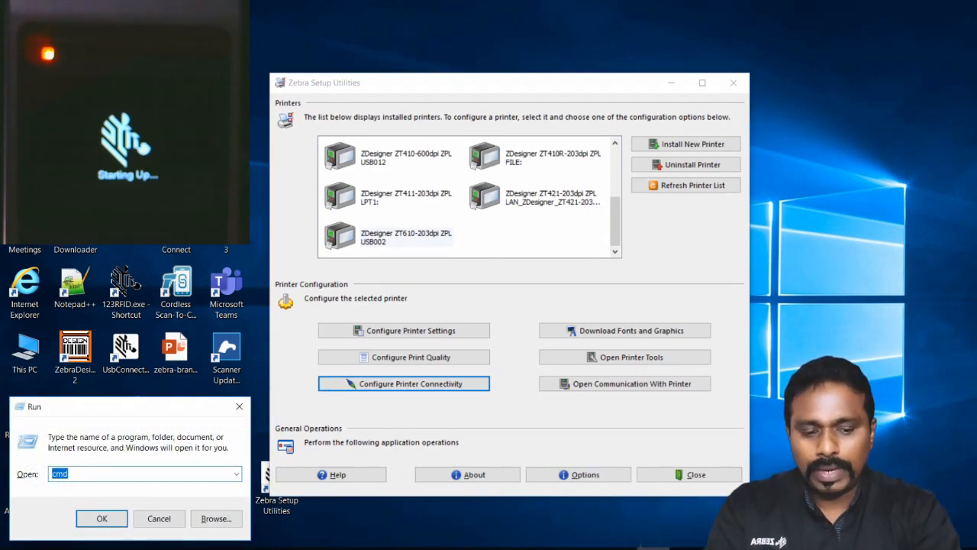
# - Ping 192.168.0.233 from Command Prompt, confirm all four replies, then close the window
pyautogui.press('Return')
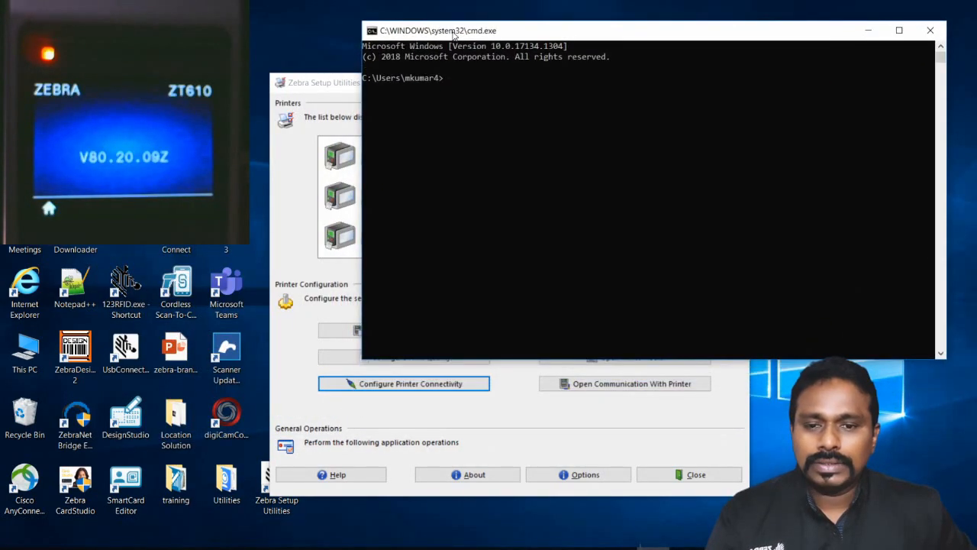
pyautogui.write('pin')
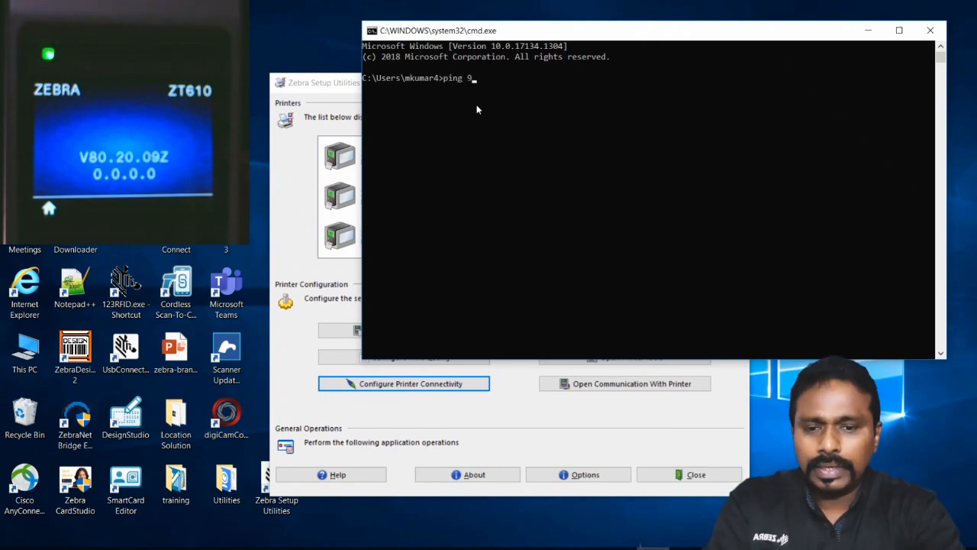
pyautogui.write('g 9')
pyautogui.press('BackSpace')
pyautogui.write('19')
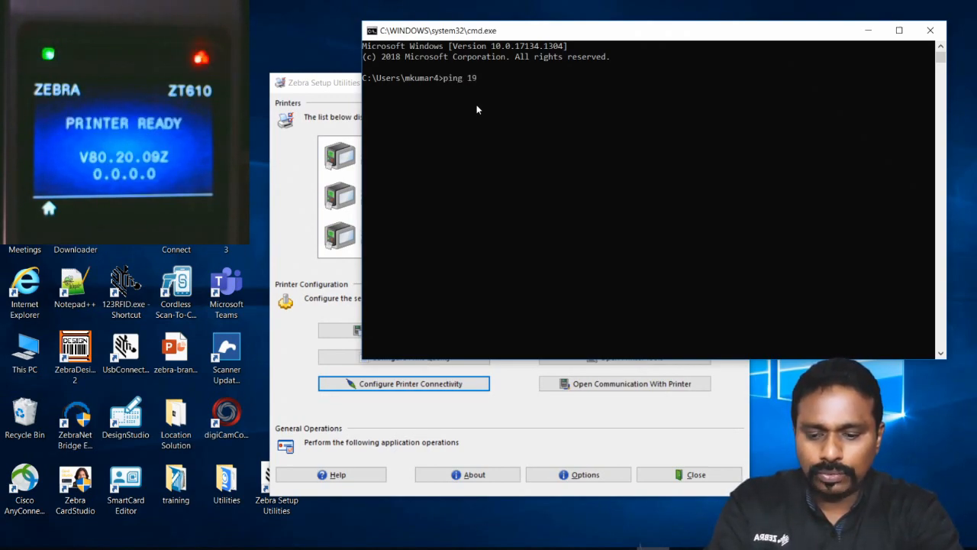
pyautogui.write('2.168')
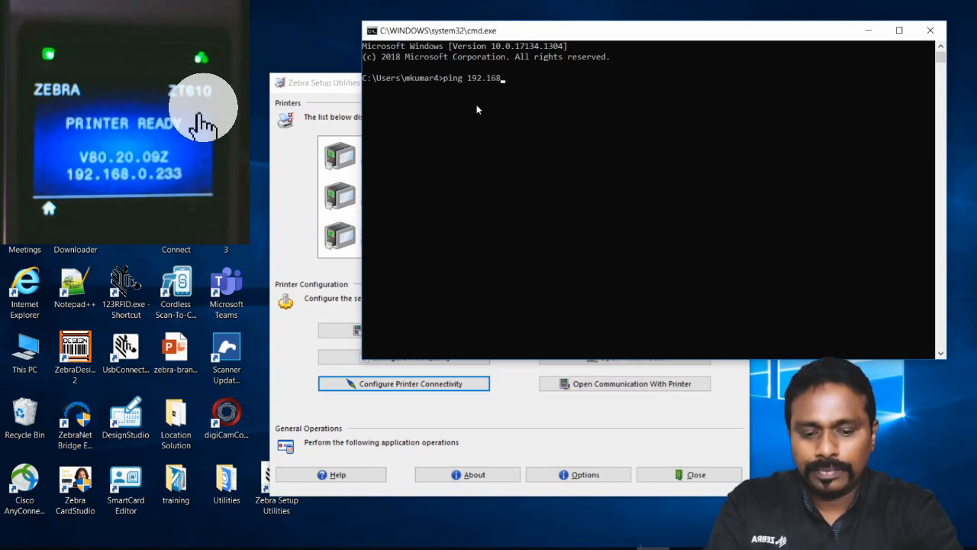
pyautogui.write('.0.233')
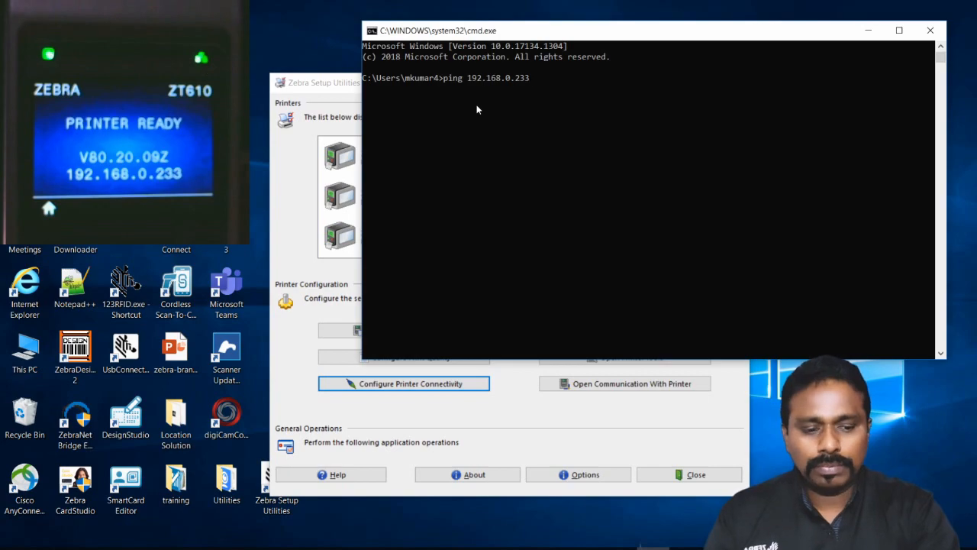
pyautogui.press('Return')
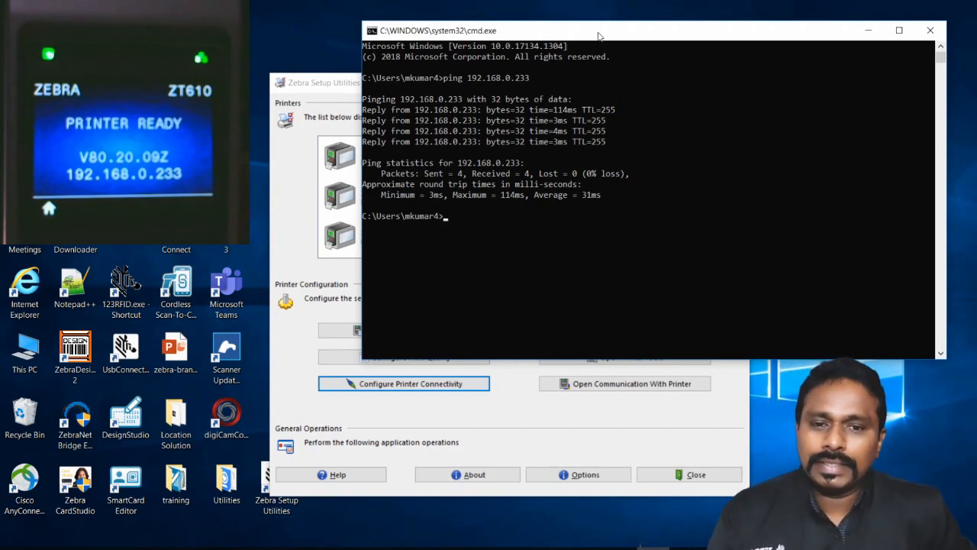
pyautogui.moveTo(608, 33); pyautogui.dragTo(599, 131)
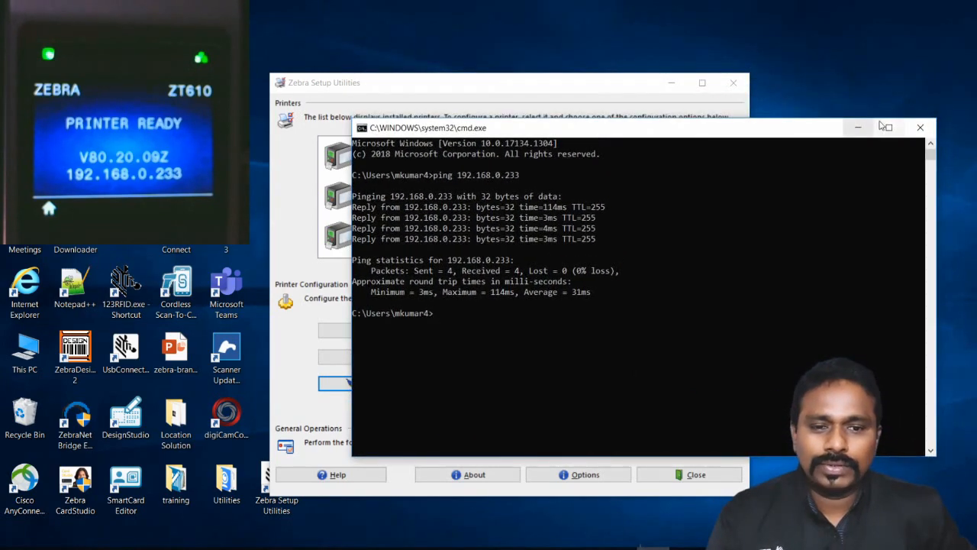
pyautogui.click(919, 127)
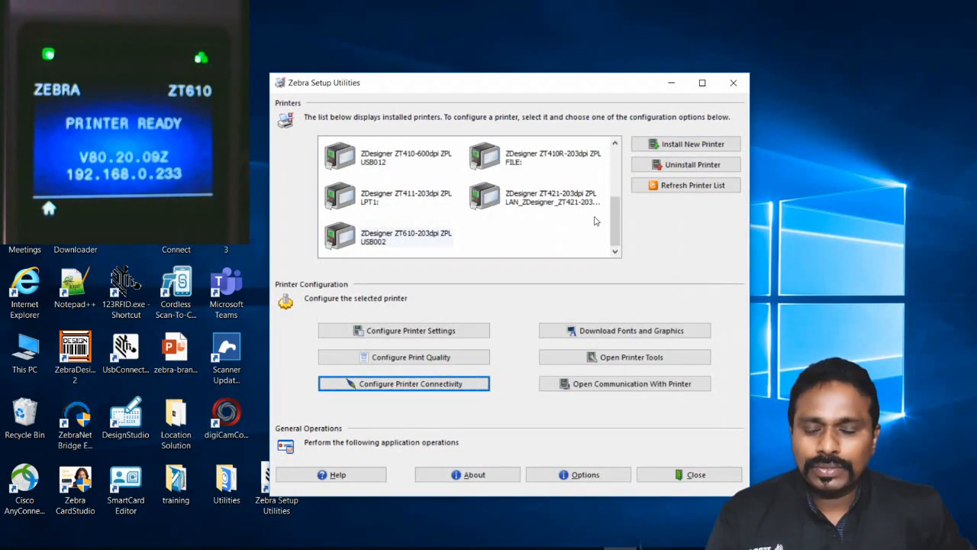